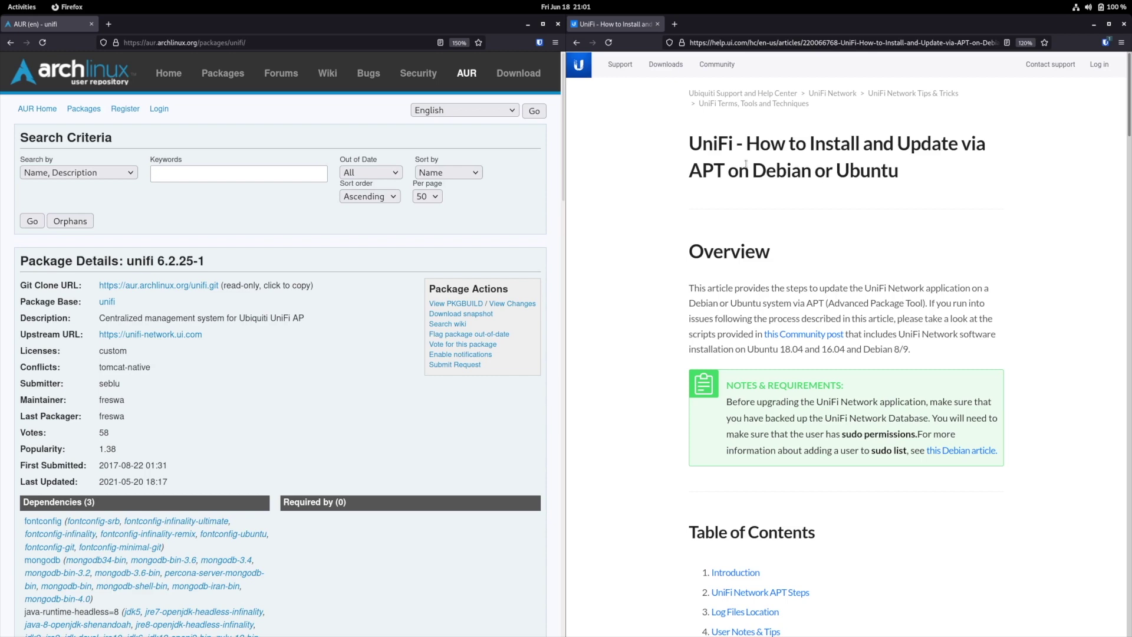
Scroll the UniFi help article down to the APT steps and back up
scroll(941, 348, down, 8)
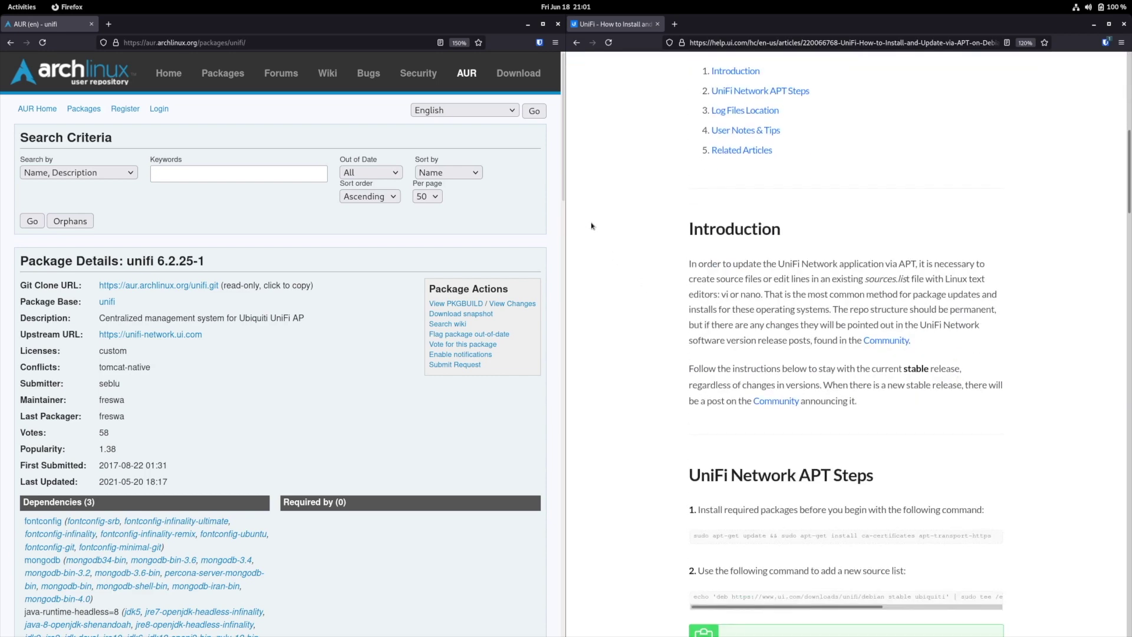
scroll(591, 226, up, 8)
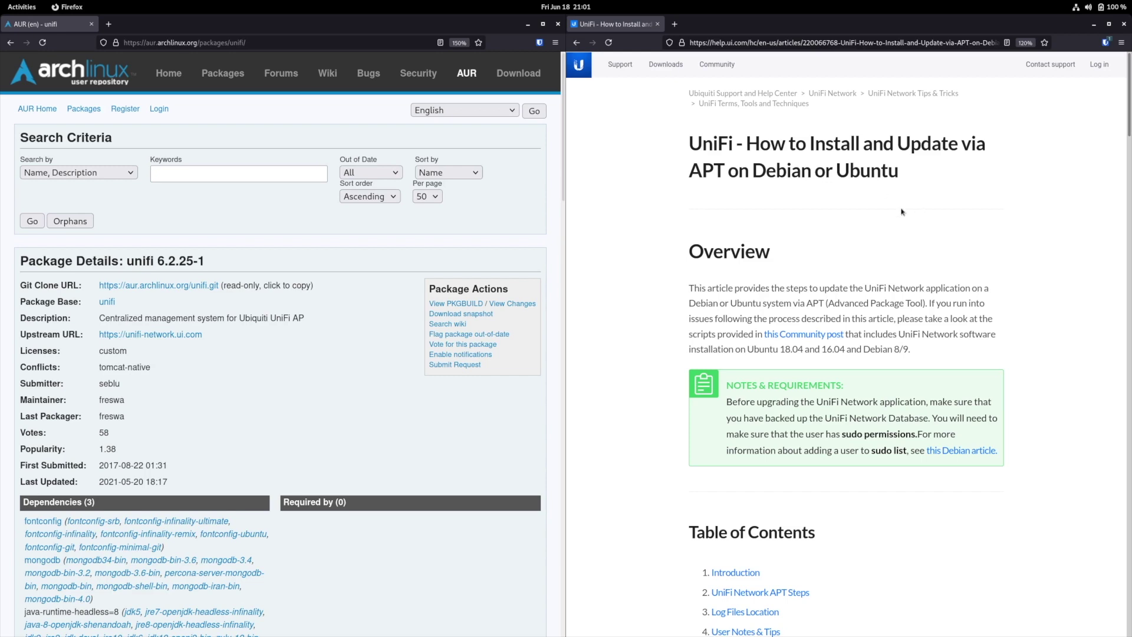
scroll(941, 347, down, 10)
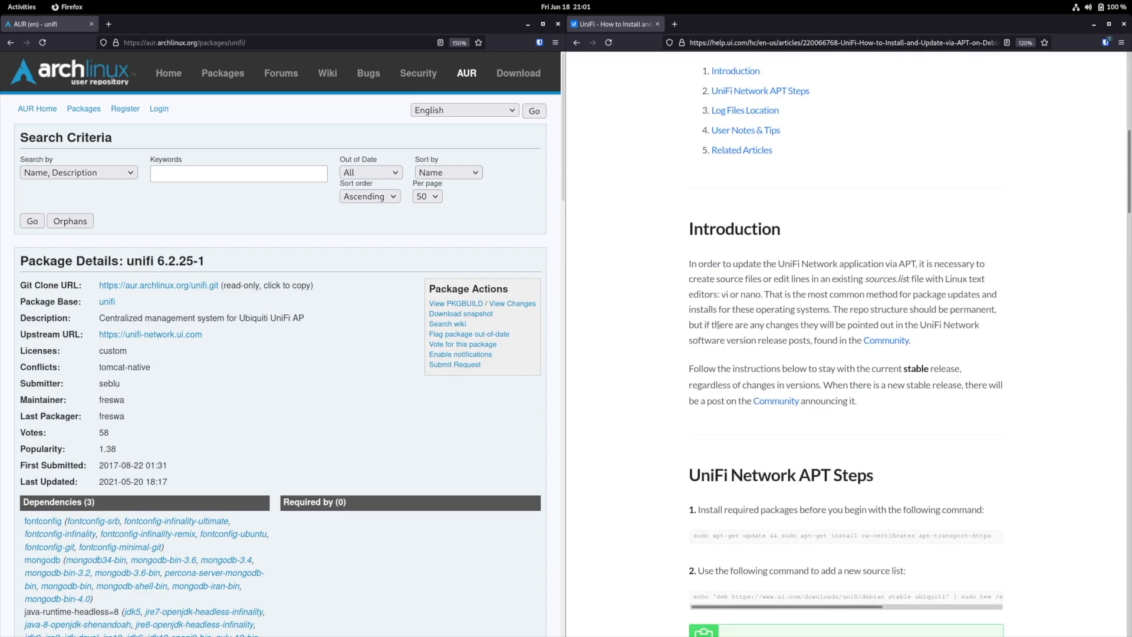
scroll(591, 226, up, 10)
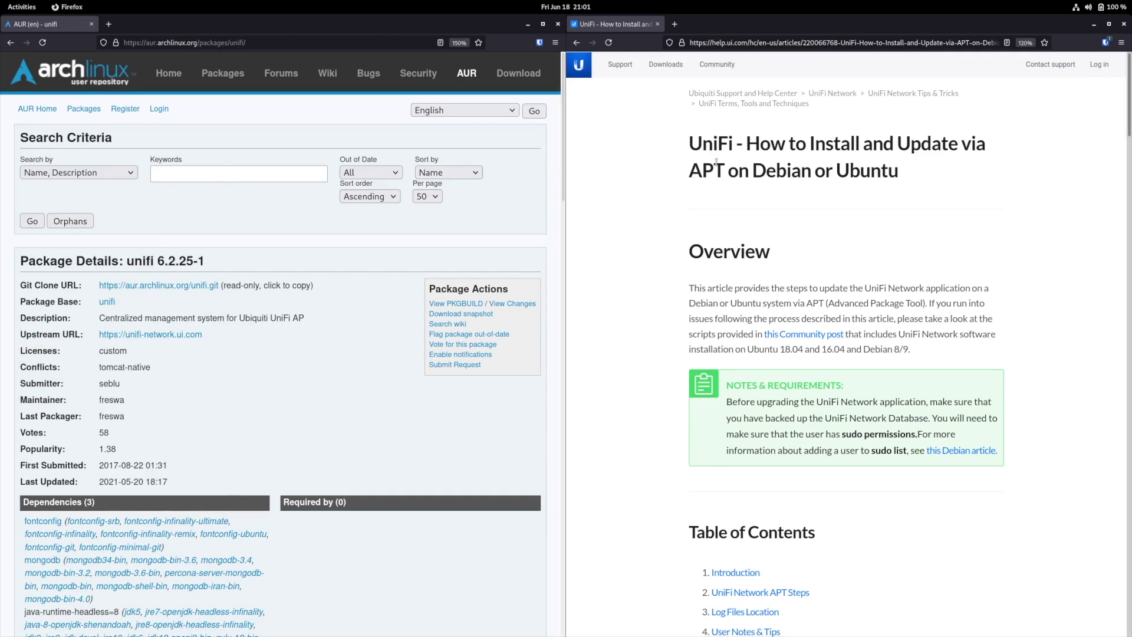
scroll(950, 359, down, 8)
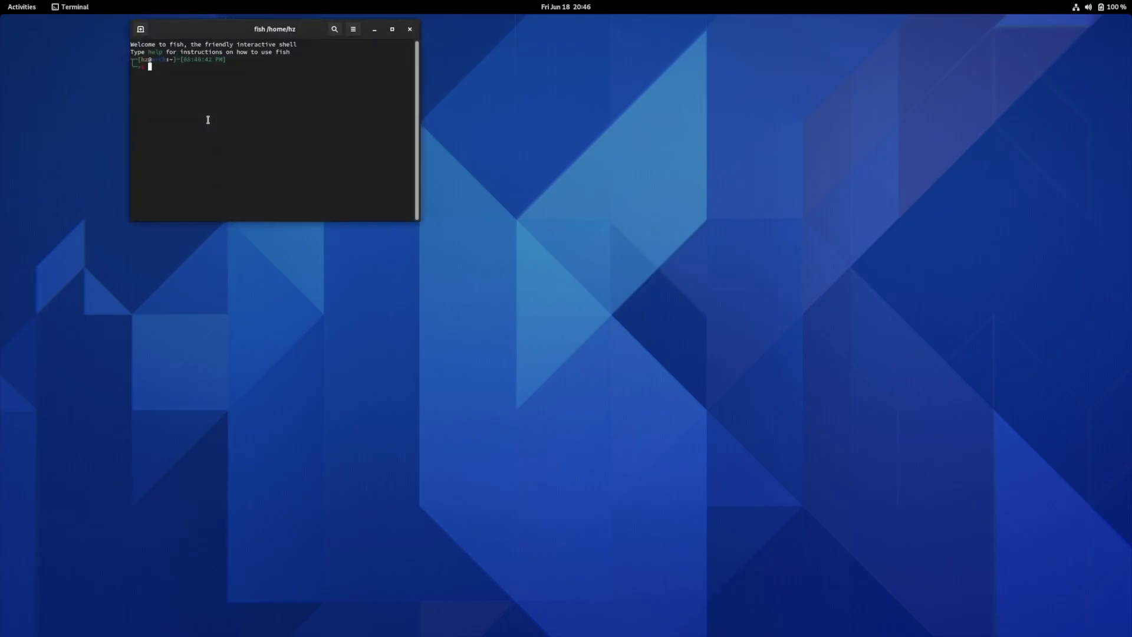
Install unifi via yay -S unifi, picking option 1 and mongodb-bin (4), importing the PGP key
key(ctrl+plus)
key(ctrl+plus)
key(ctrl+plus)
key(ctrl+plus)
key(ctrl+plus)
key(ctrl+plus)
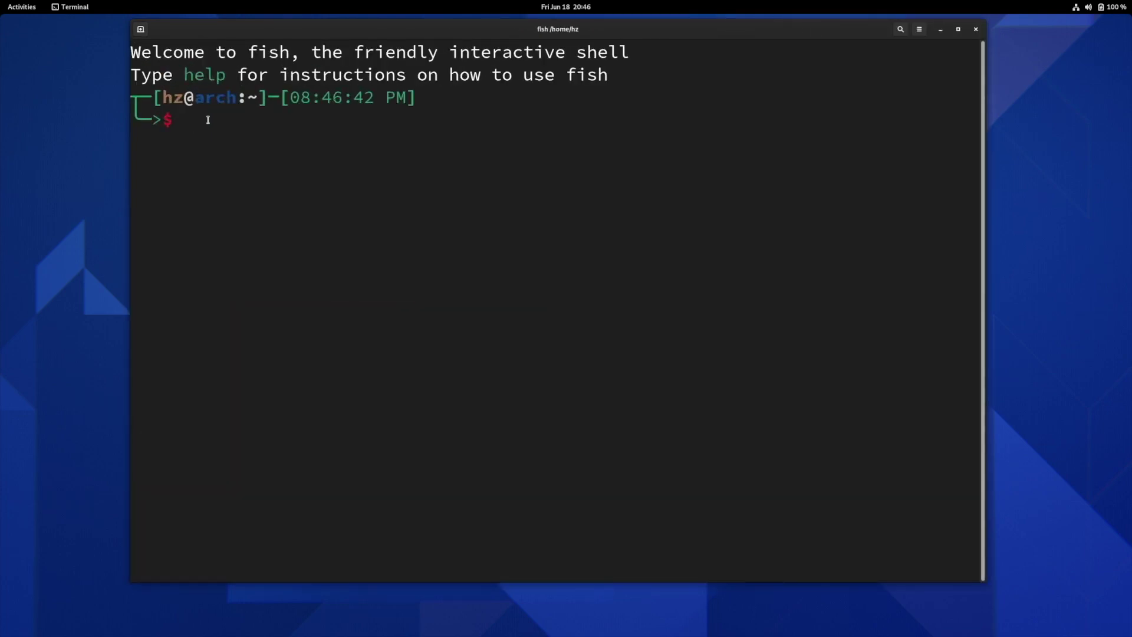
text(yay -S unifi)
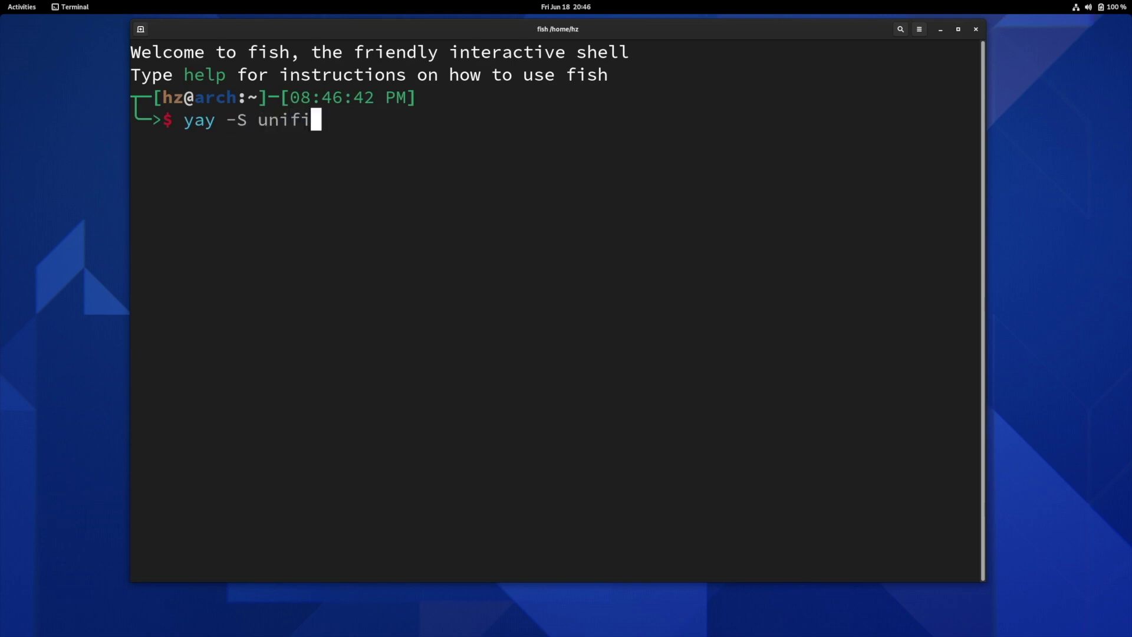
key(Return)
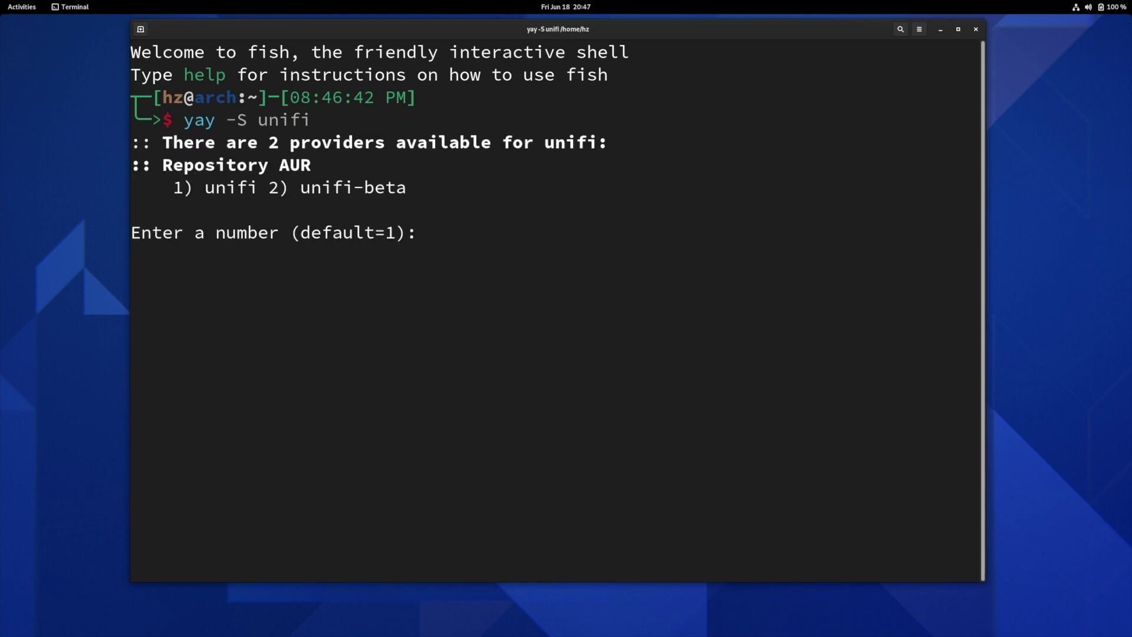
text(1)
key(Return)
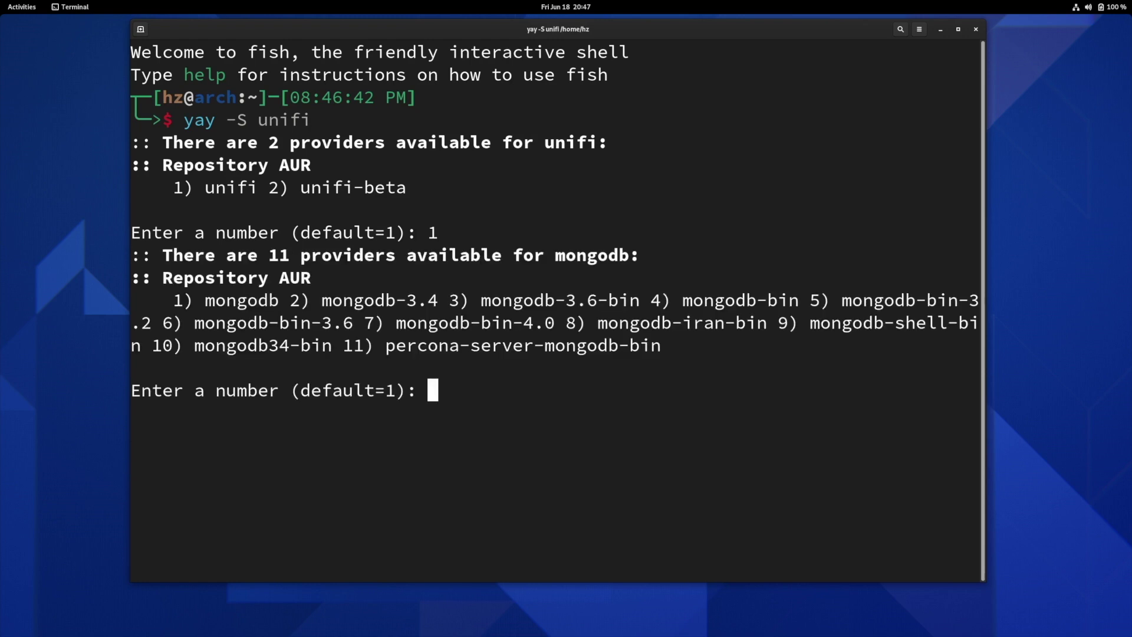
text(4)
key(Return)
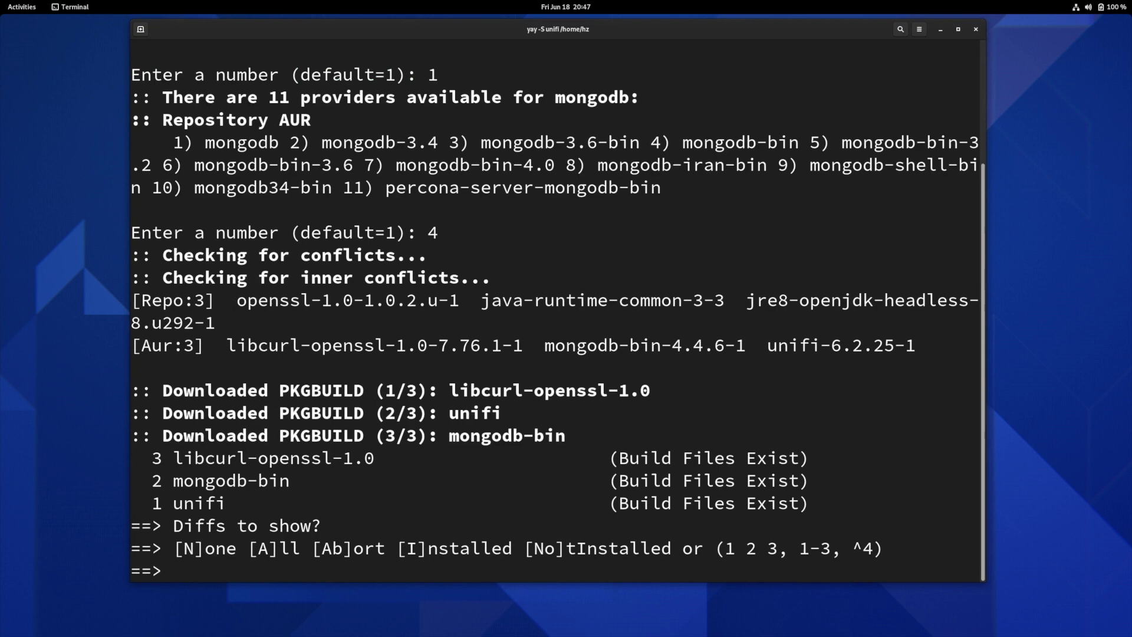
key(Return)
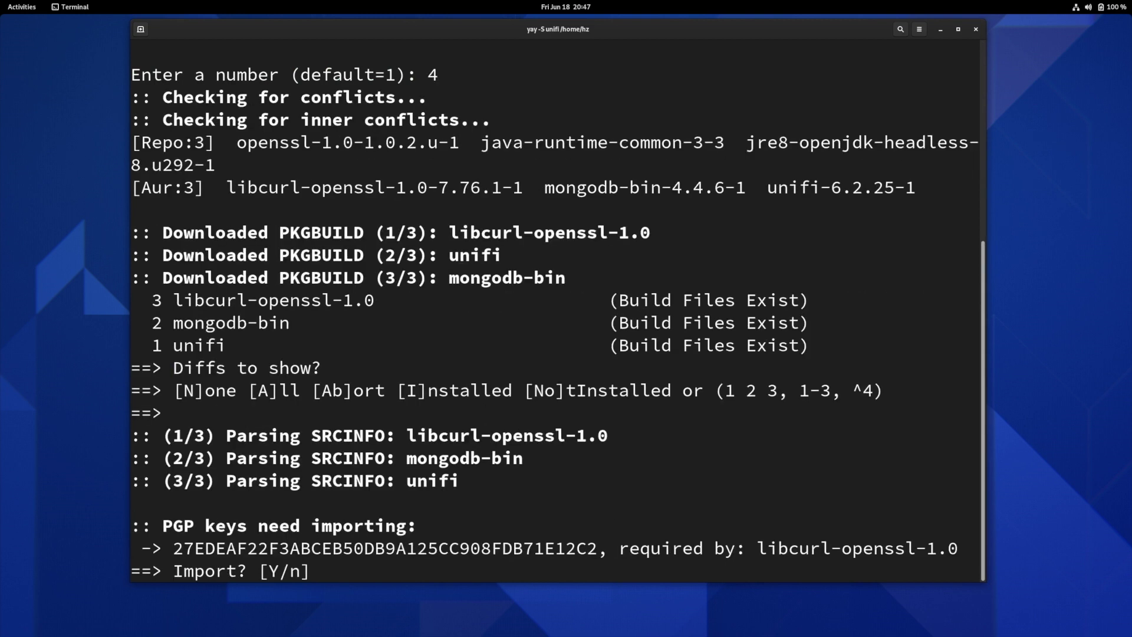
key(Return)
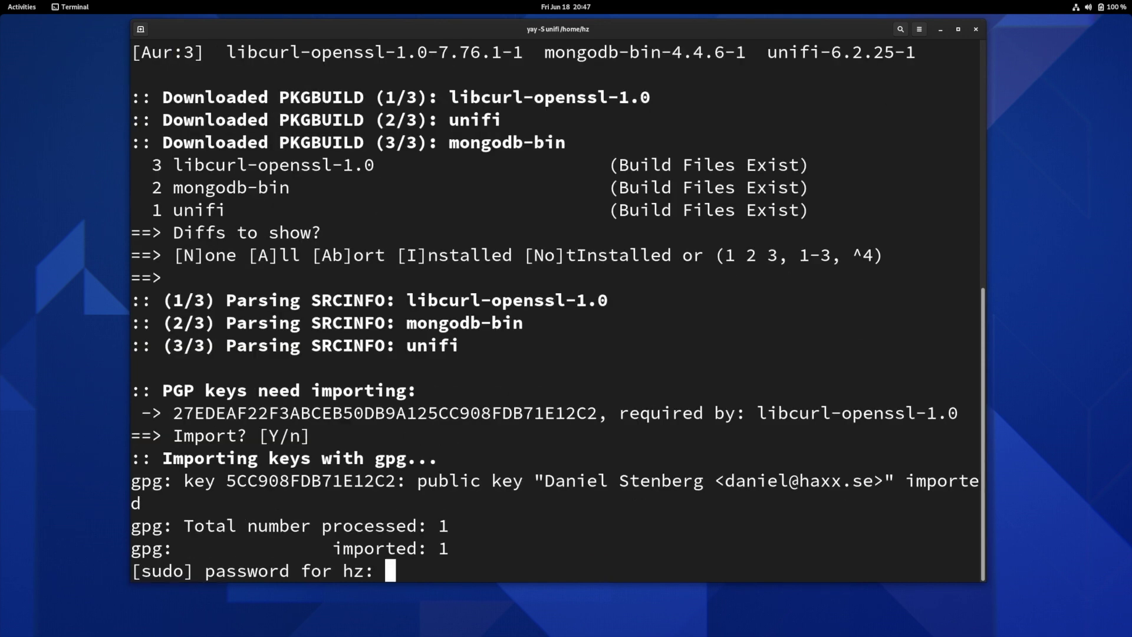
key(Return)
key(Return)
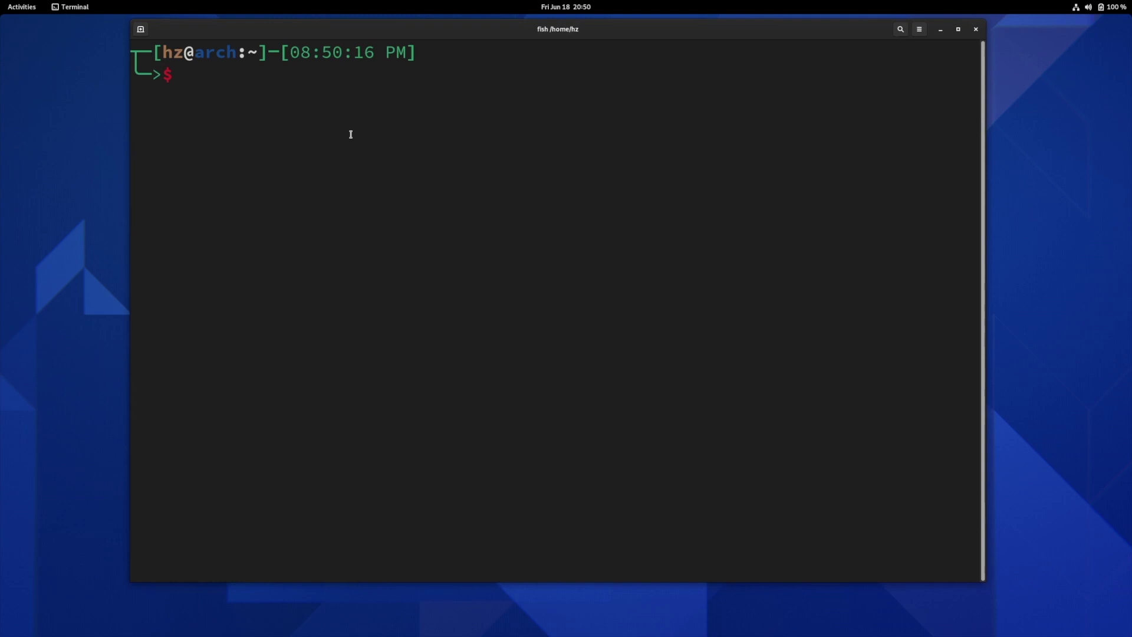
Enable and then start the unifi service with sudo systemctl
text(sud)
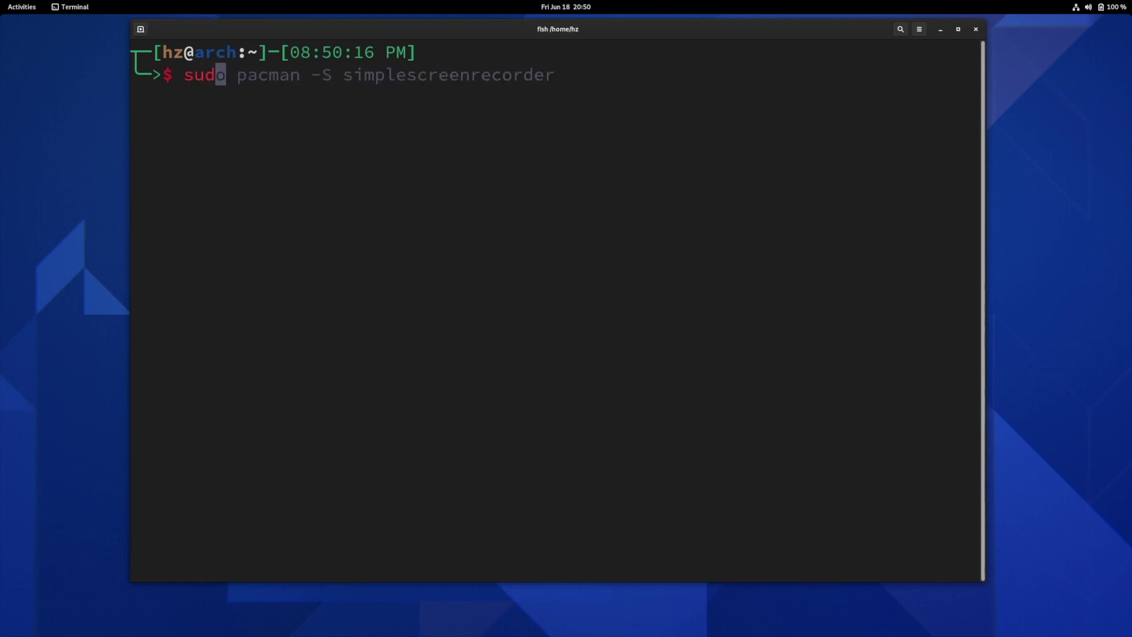
text(o sys)
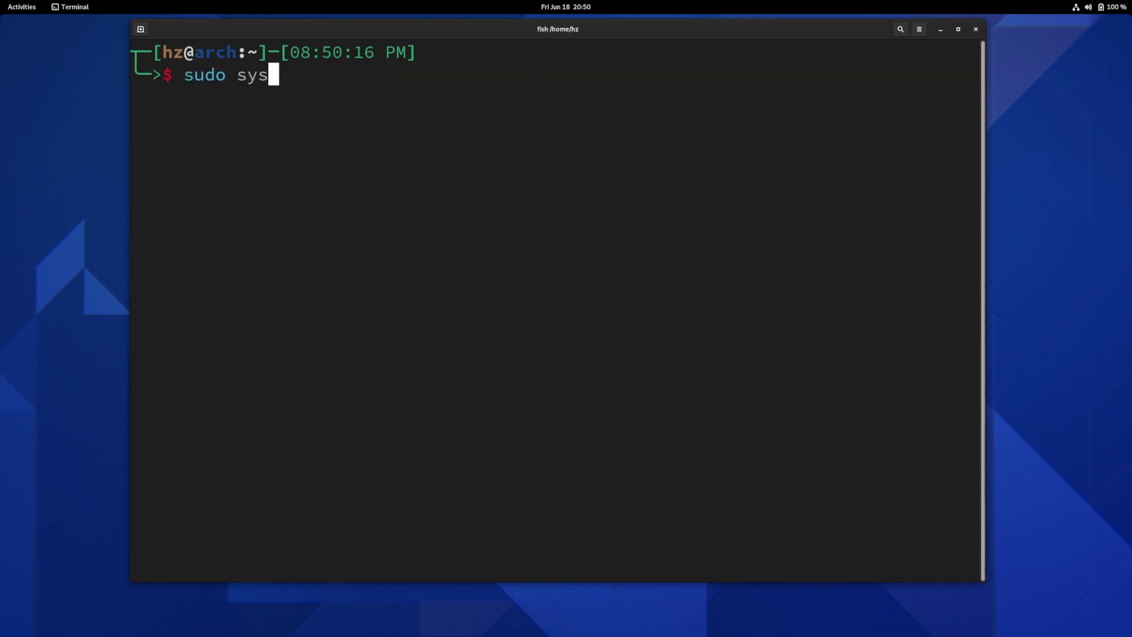
text(temctl )
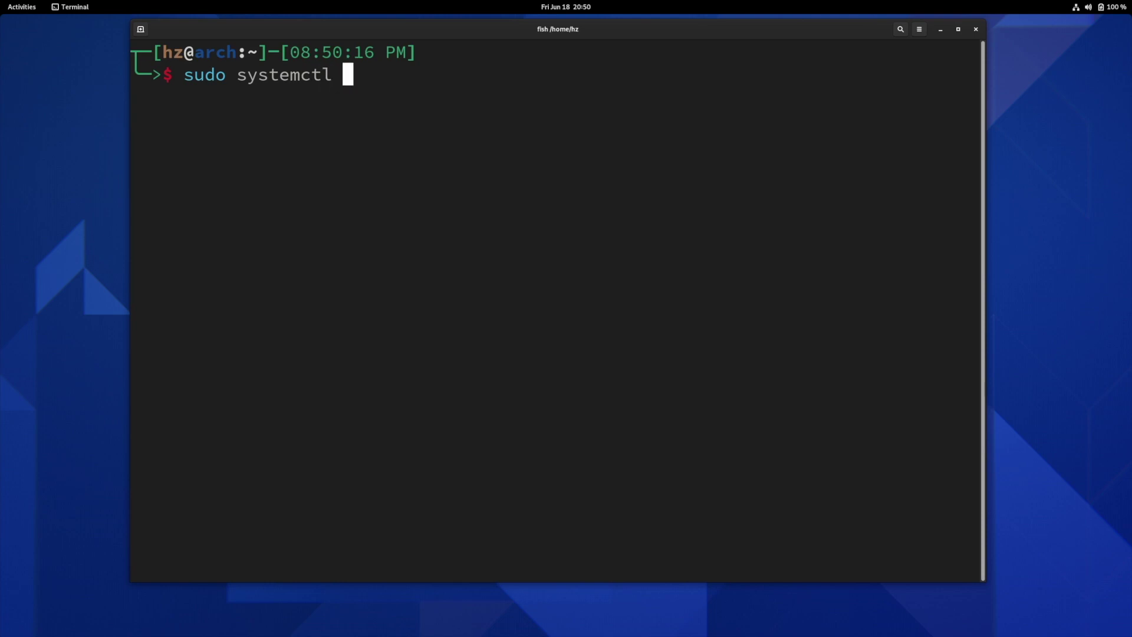
text(enable unifi)
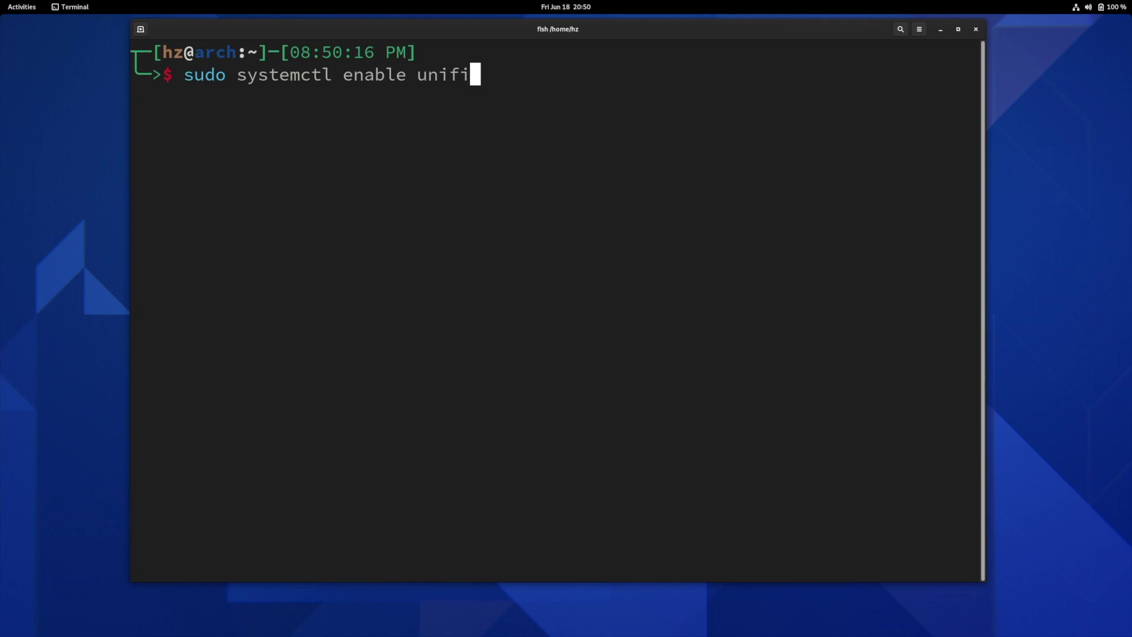
key(Return)
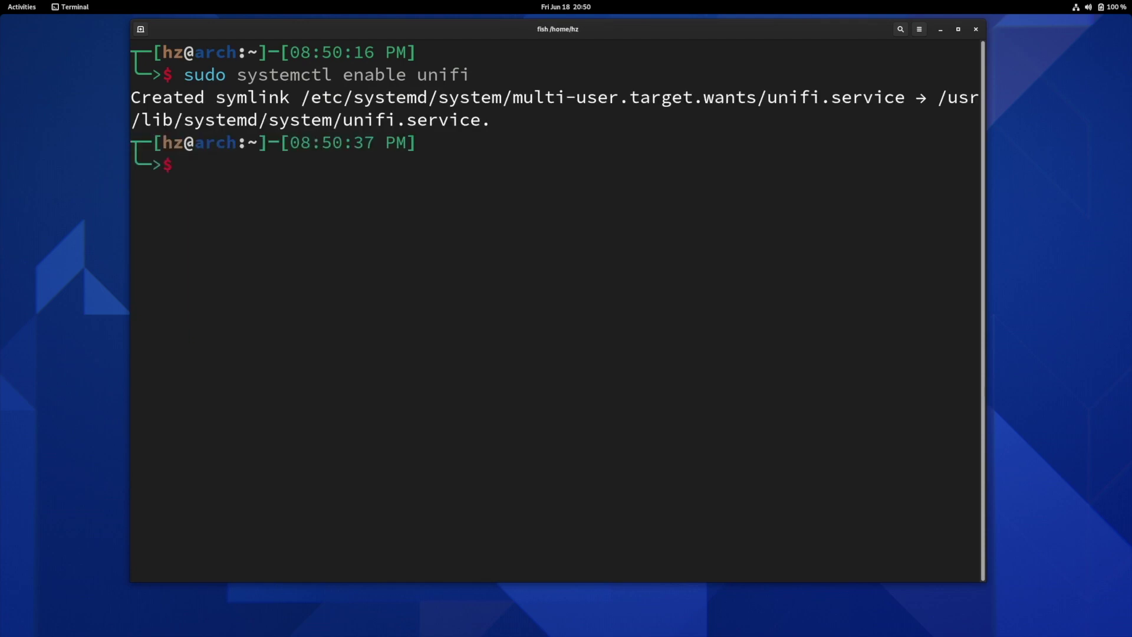
key(Up)
key(Left)
key(Left)
key(Left)
key(Left)
key(Left)
key(Left)
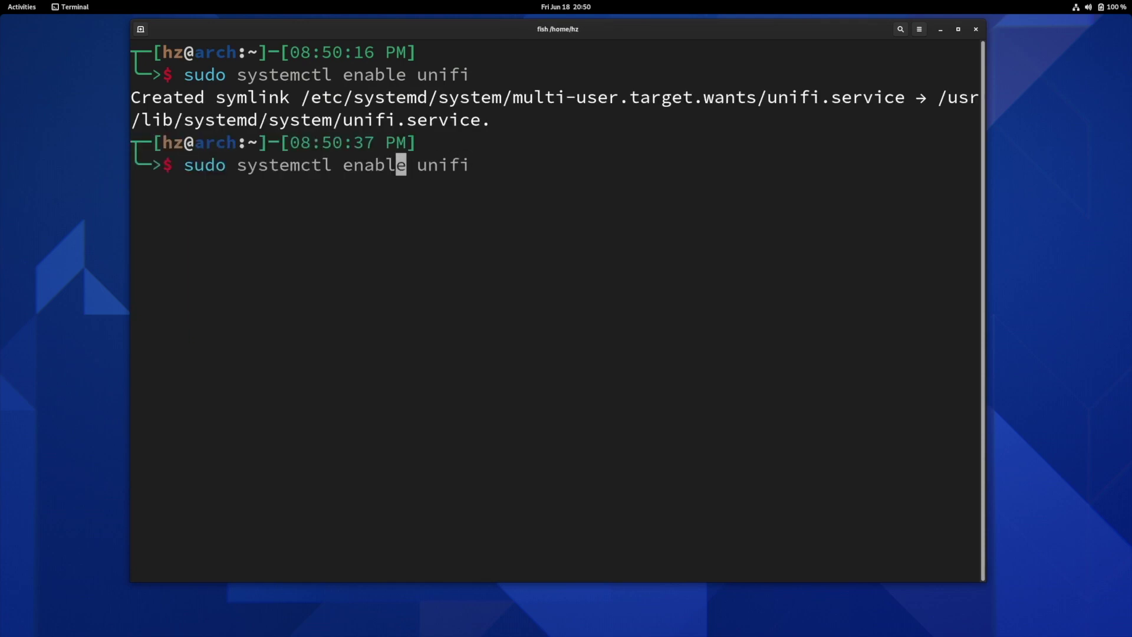
key(BackSpace)
key(BackSpace)
key(BackSpace)
key(BackSpace)
key(BackSpace)
key(BackSpace)
key(BackSpace)
text(start)
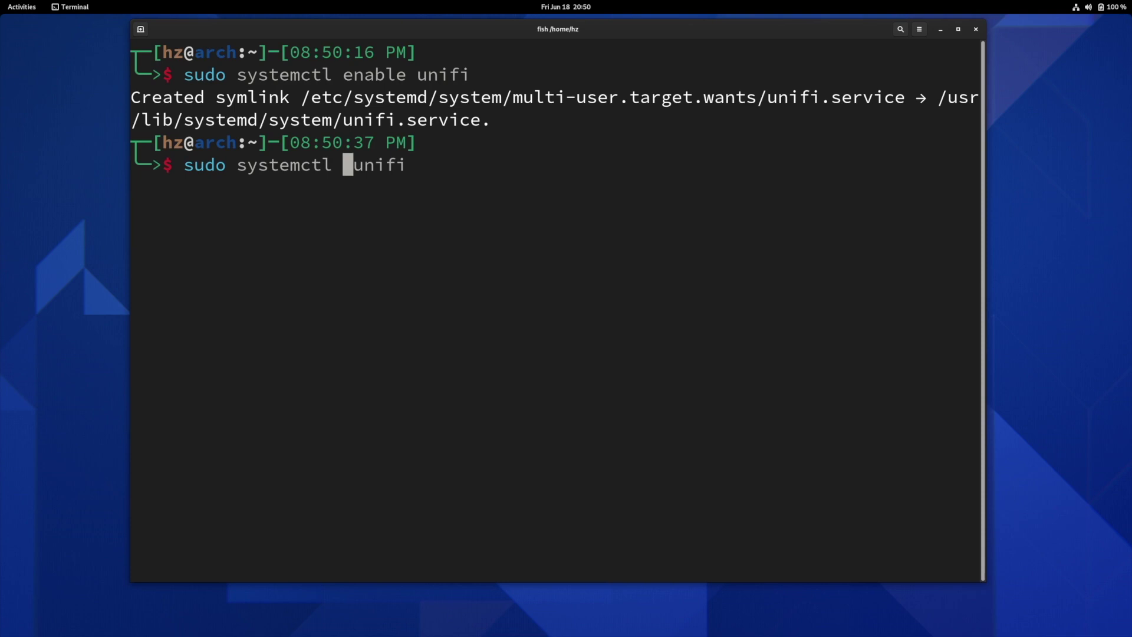
key(Return)
Check sudo systemctl status unifi shows active (running), then quit the pager
key(Up)
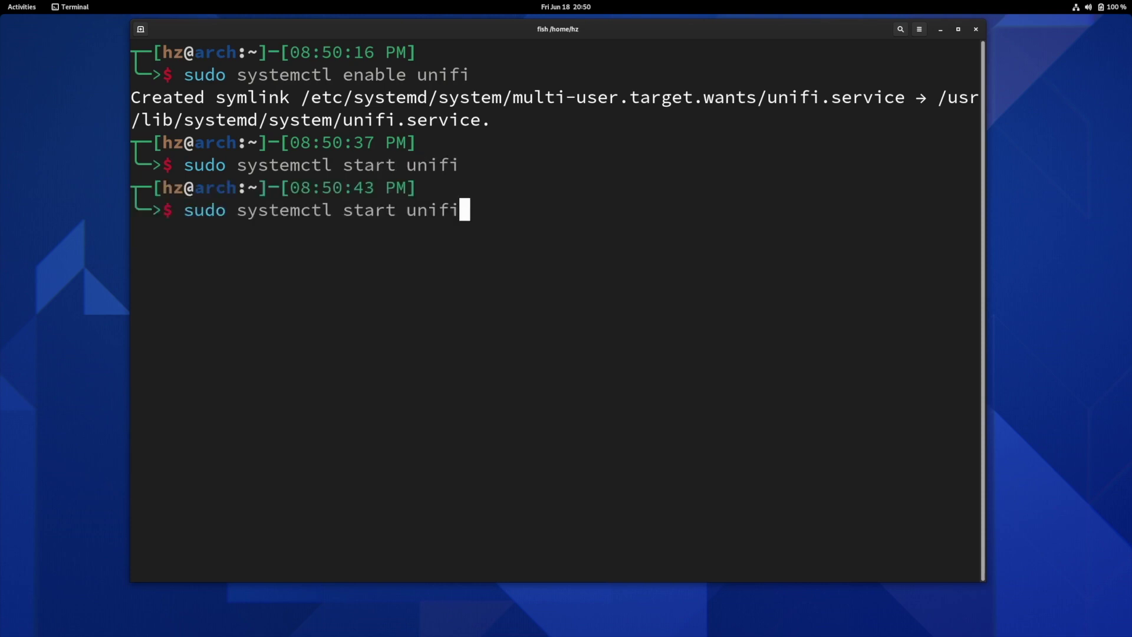
key(Left)
key(Left)
key(Left)
key(Left)
key(Left)
key(Left)
key(BackSpace)
key(BackSpace)
key(BackSpace)
key(BackSpace)
key(BackSpace)
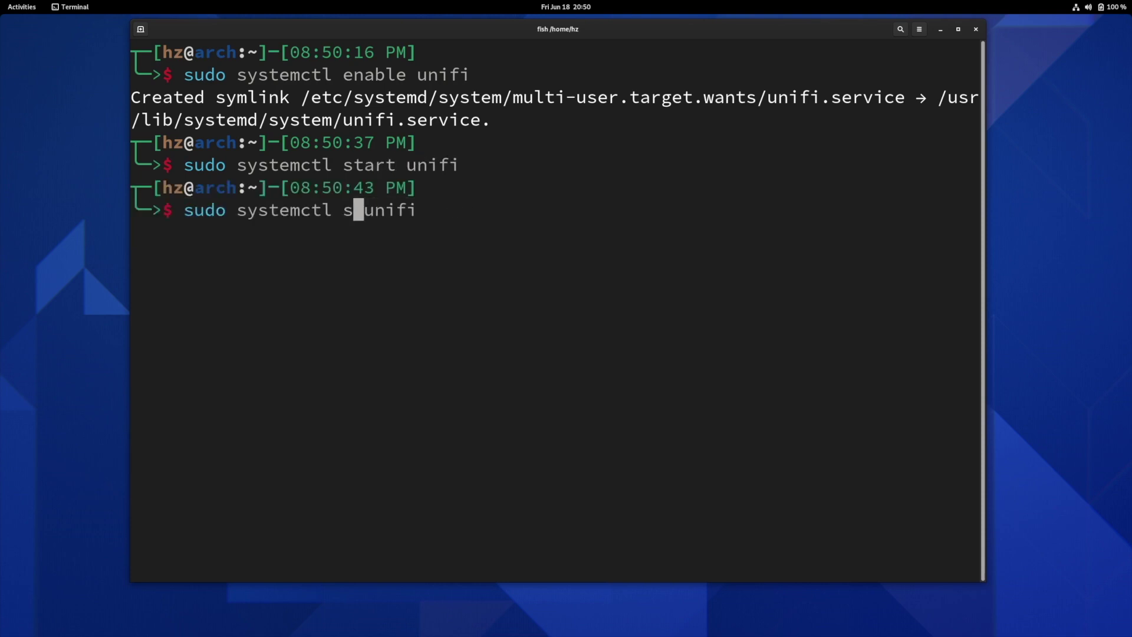
text(status)
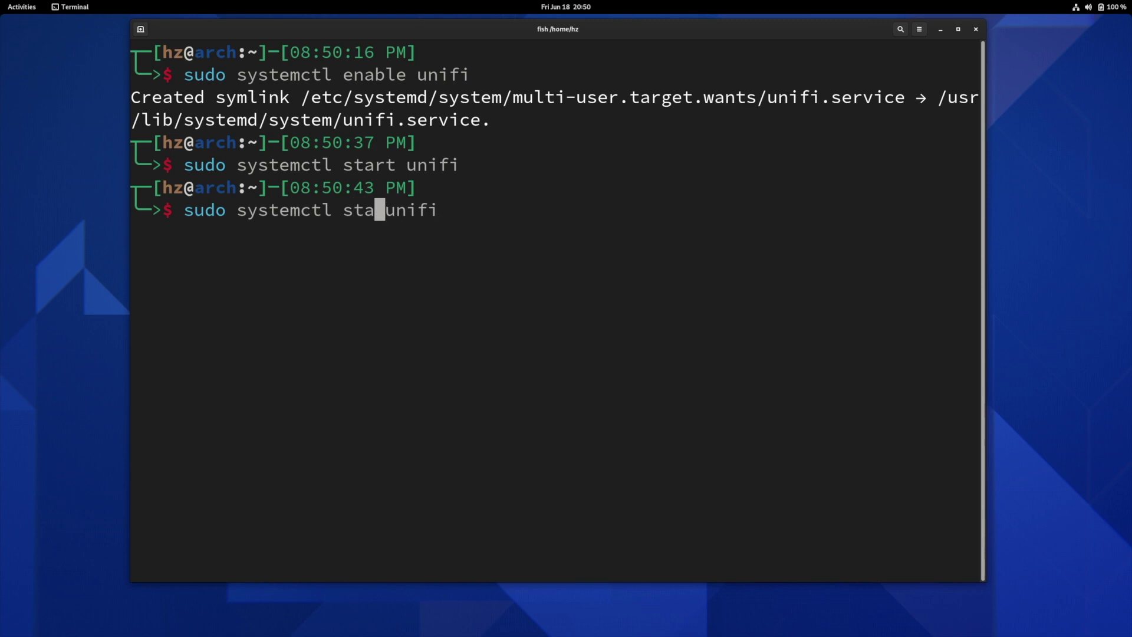
key(Return)
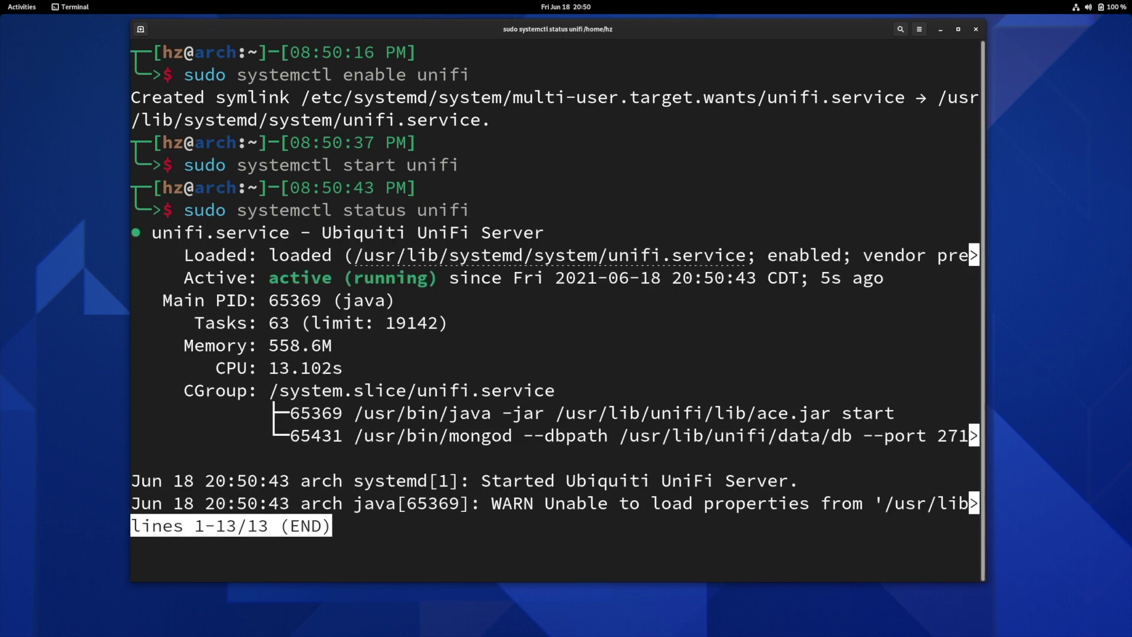
key(q)
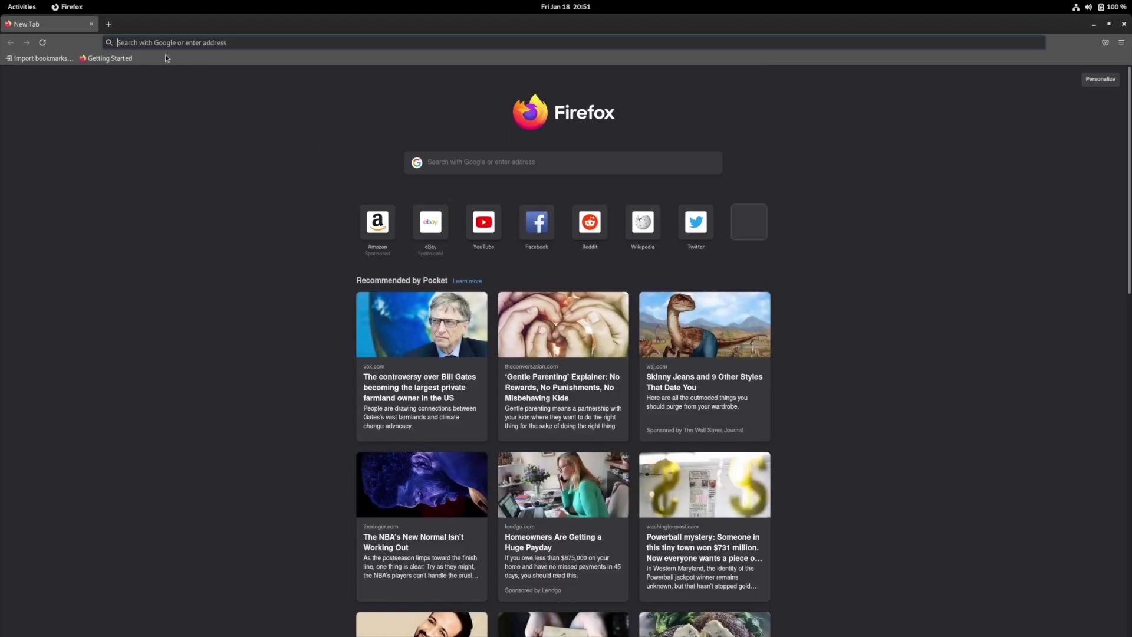
text(ht)
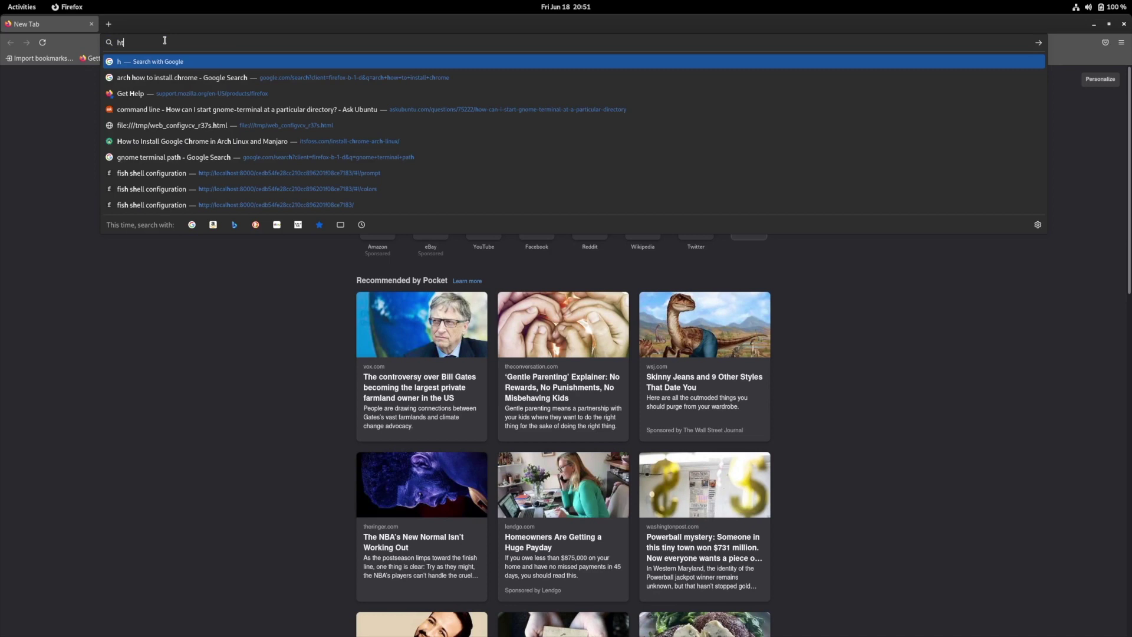
text(tps://)
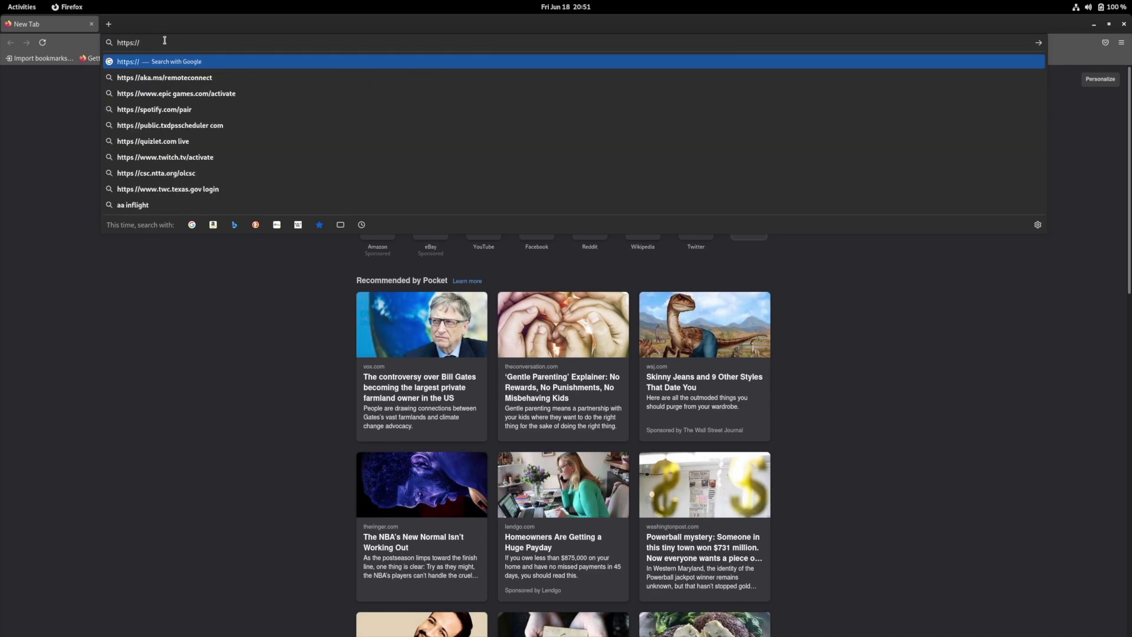
text(localhost)
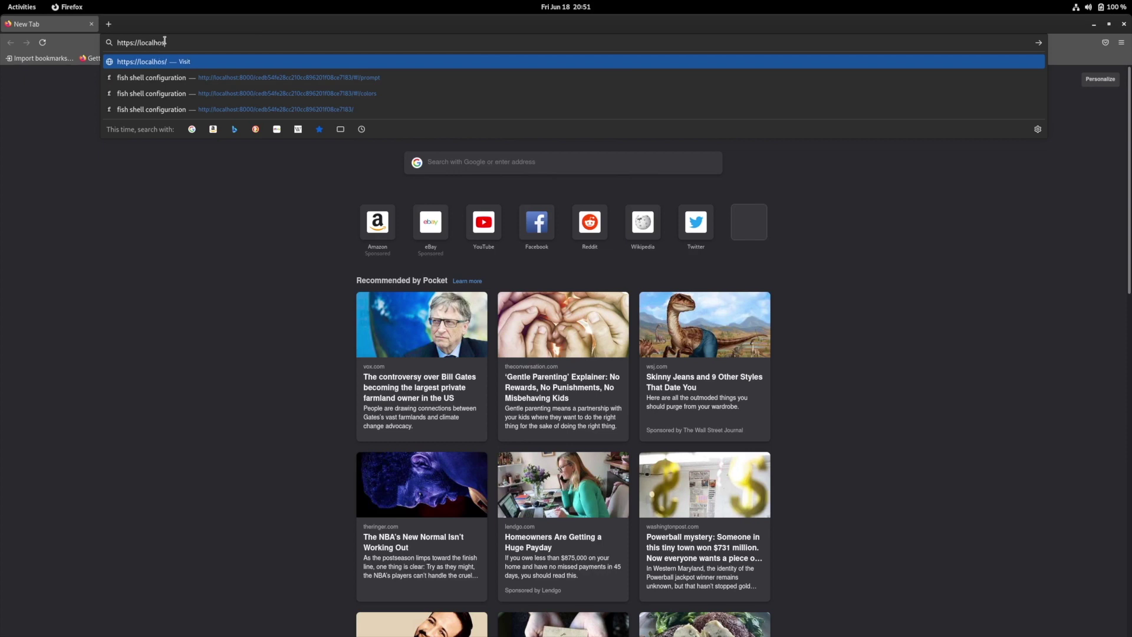
text(:8443)
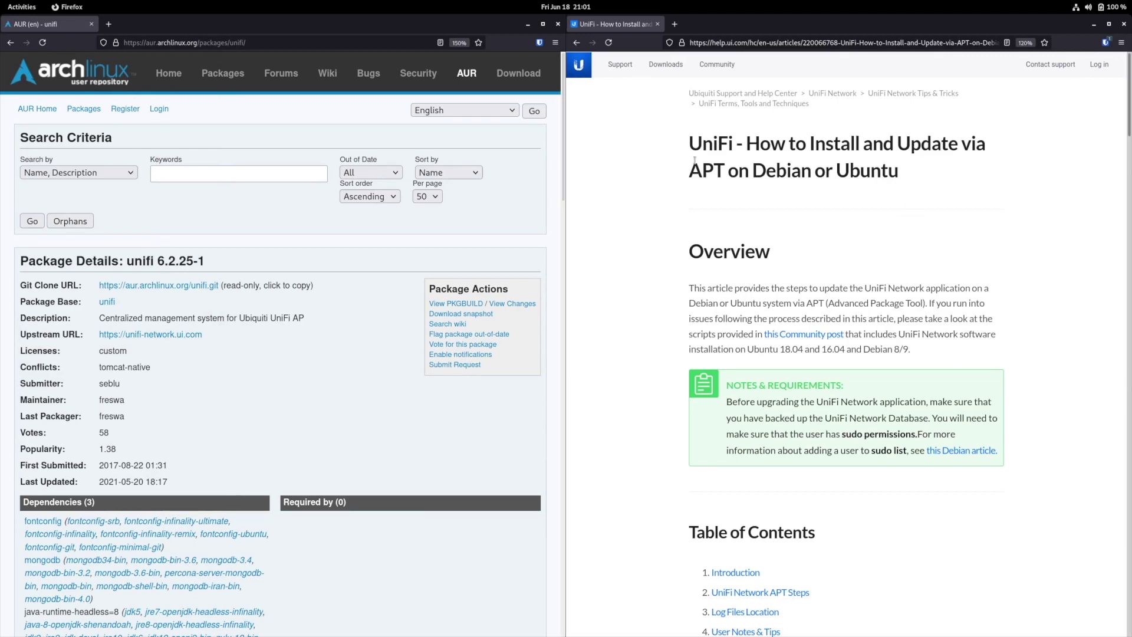
Scroll the UniFi APT article down and back up beside the AUR unifi 6.2.25-1 page
scroll(948, 370, down, 10)
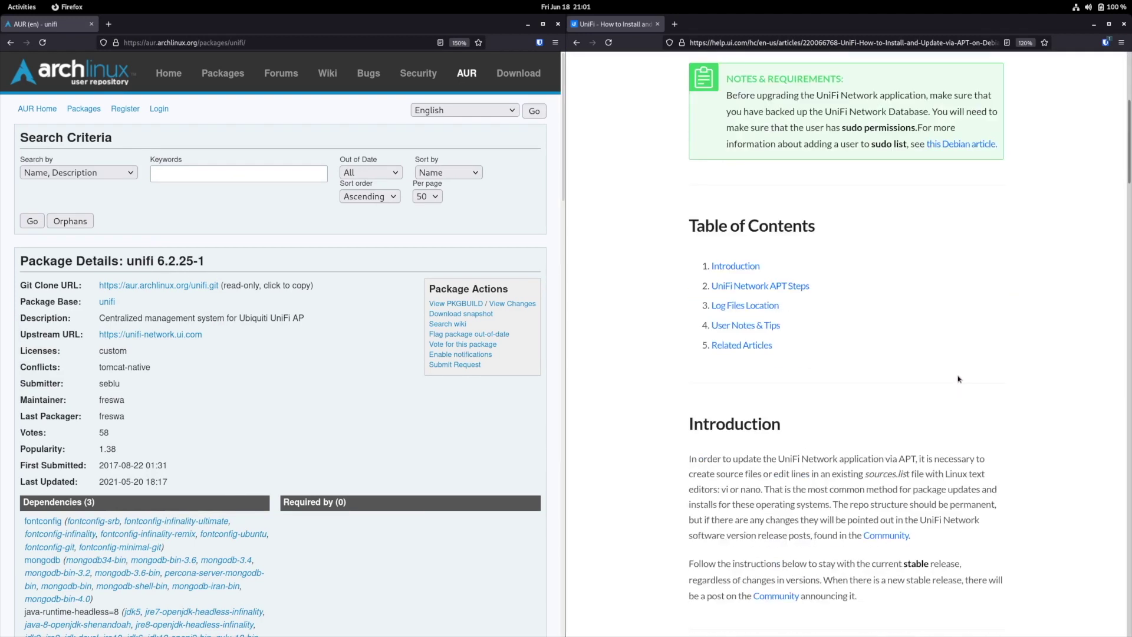
scroll(593, 231, up, 10)
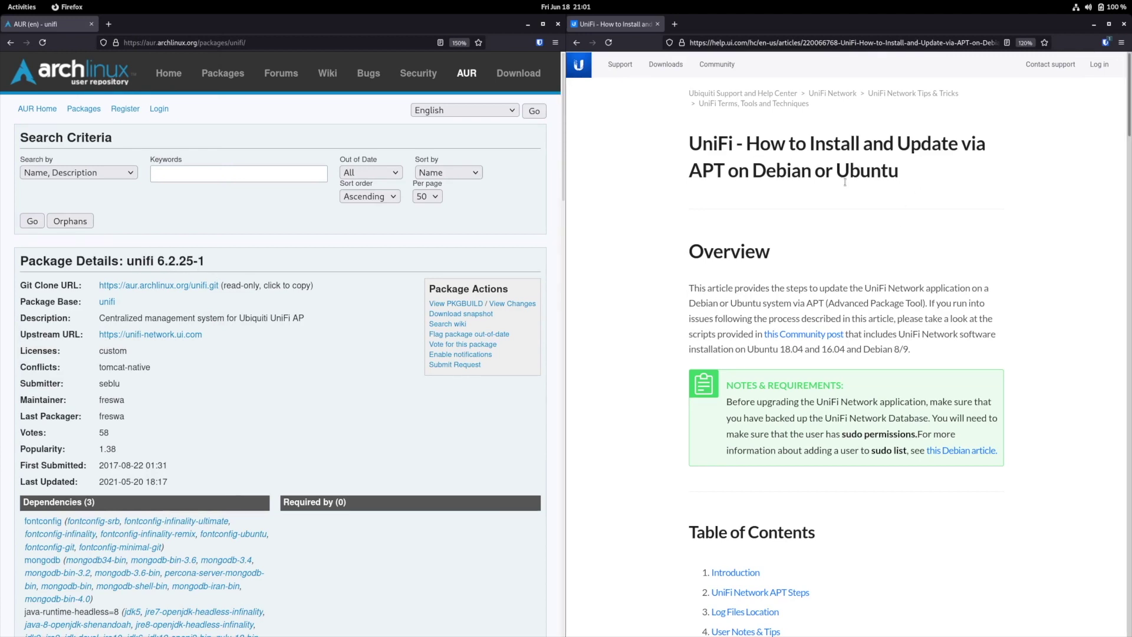
scroll(845, 182, down, 7)
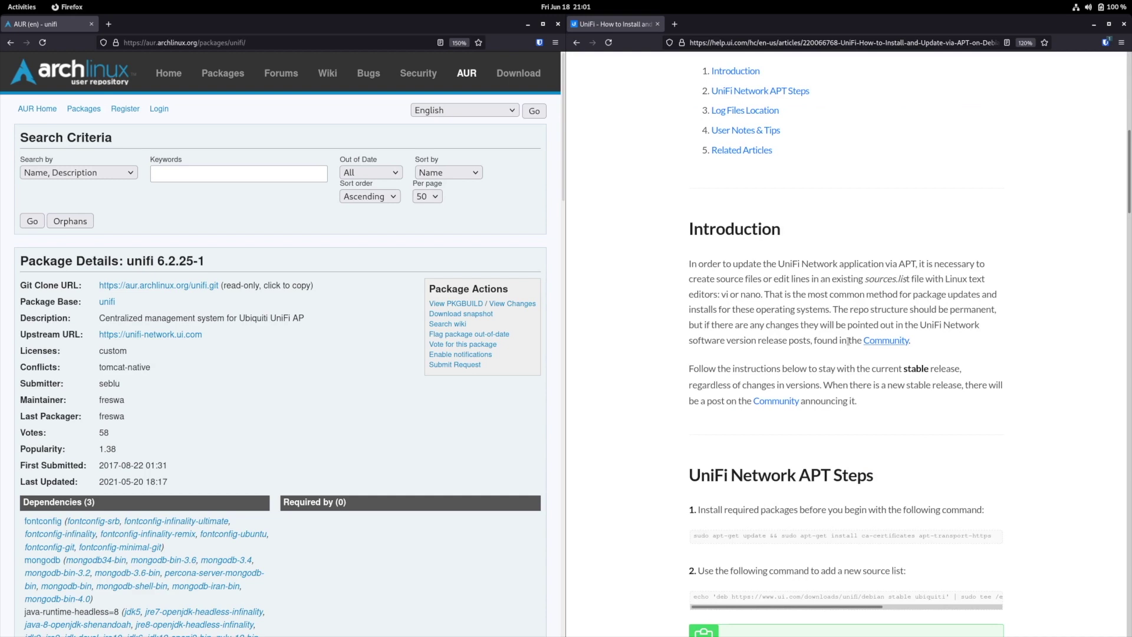
scroll(579, 214, up, 7)
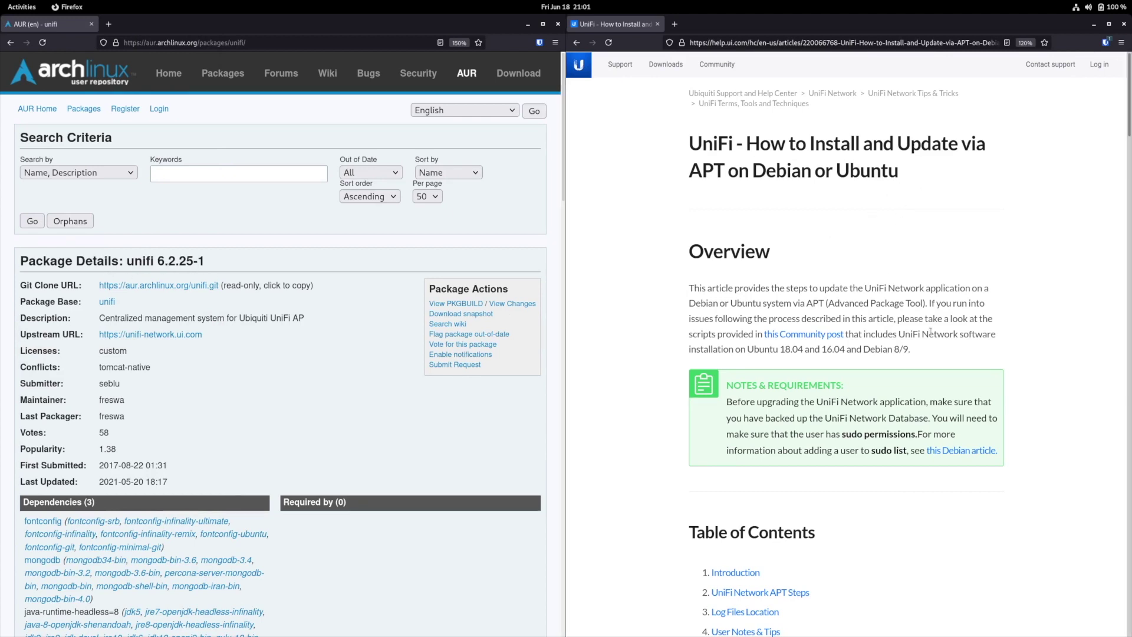
scroll(959, 379, down, 10)
scroll(768, 334, up, 10)
scroll(950, 358, down, 8)
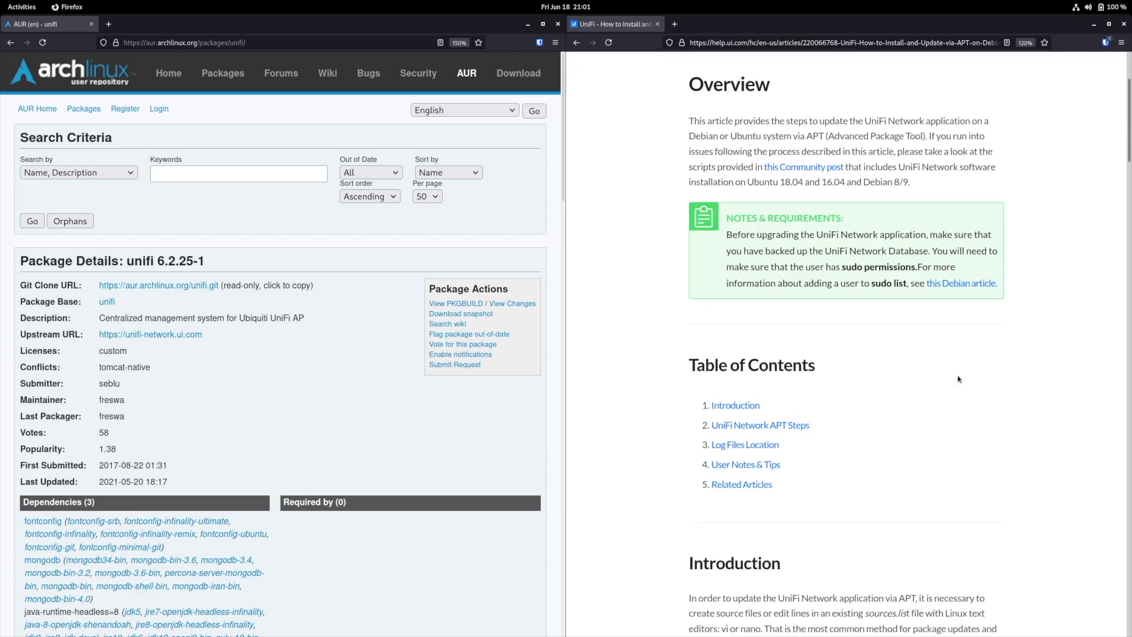
scroll(579, 214, up, 8)
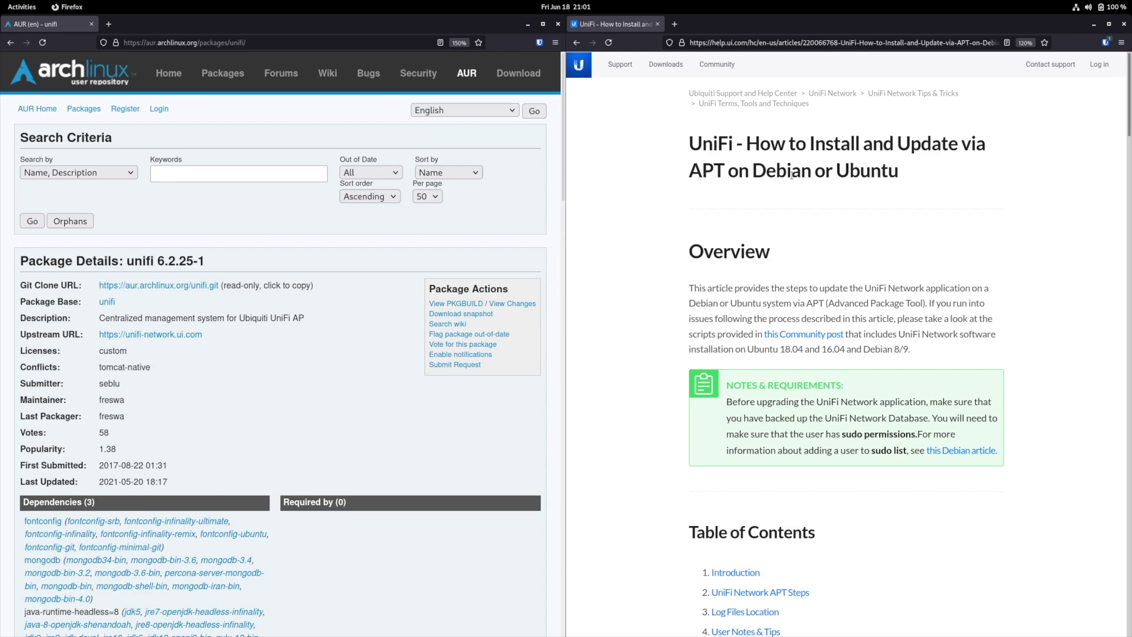
scroll(948, 370, down, 8)
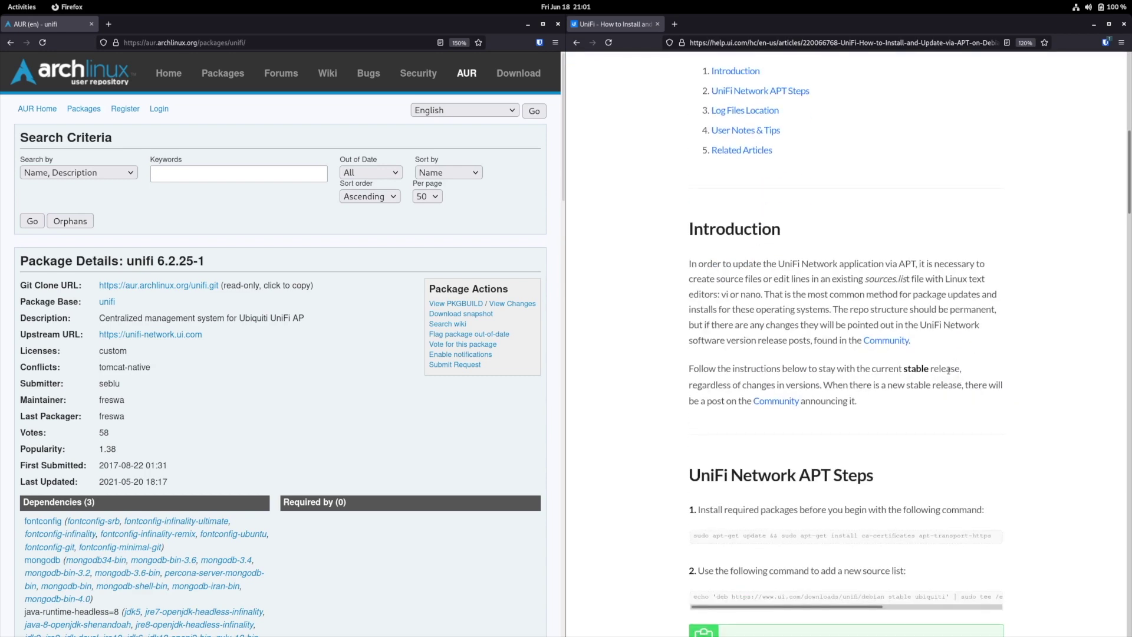
scroll(593, 231, up, 8)
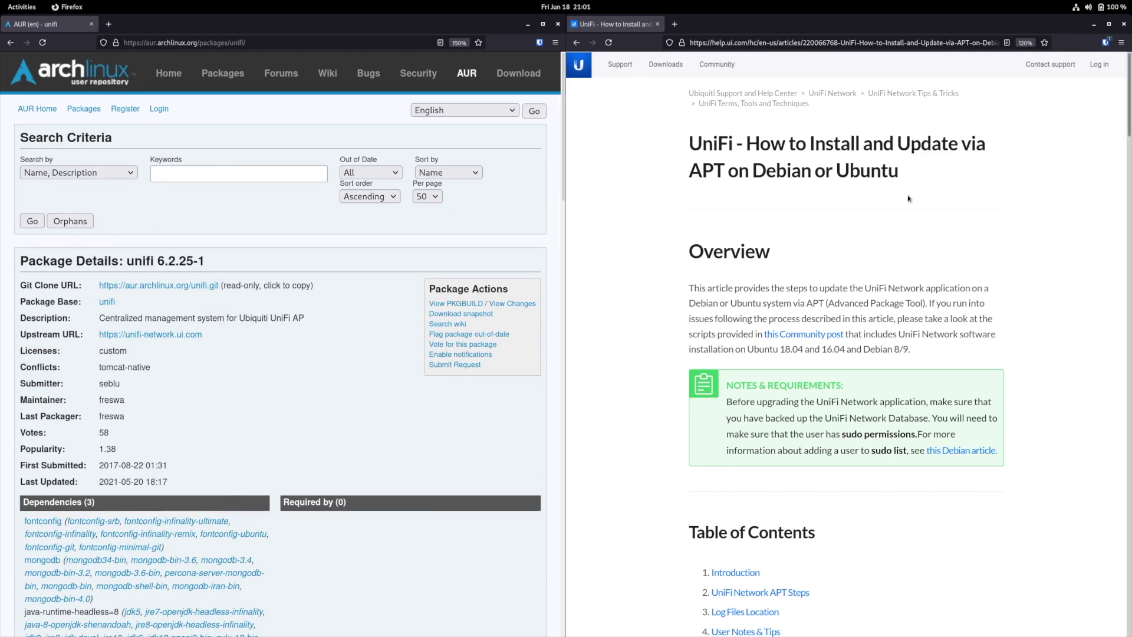
scroll(957, 378, down, 6)
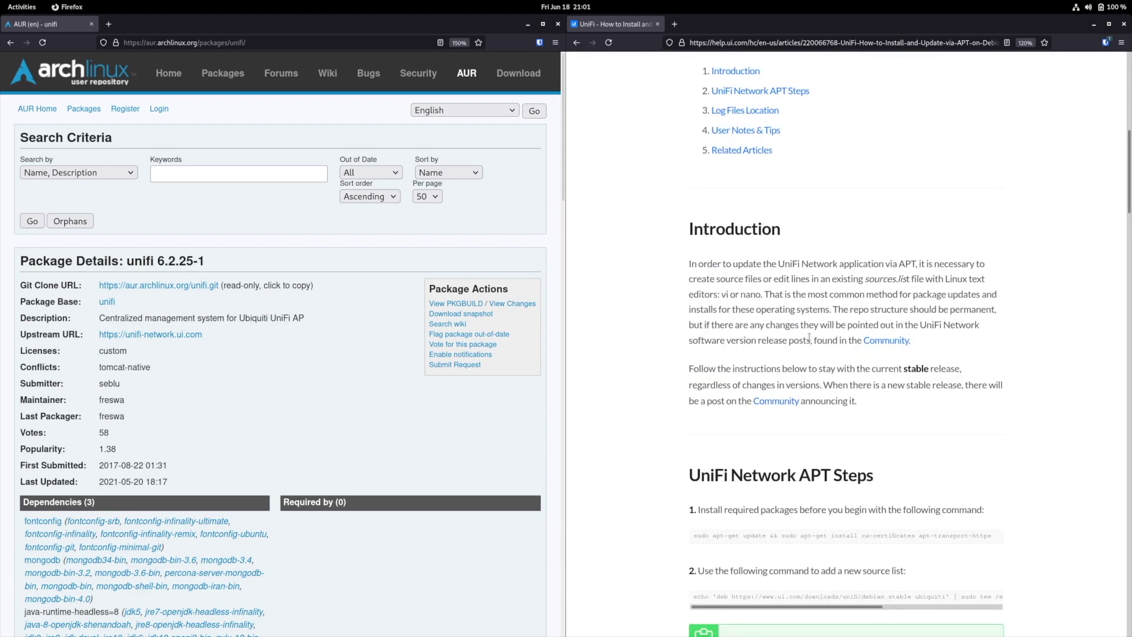
scroll(614, 253, up, 9)
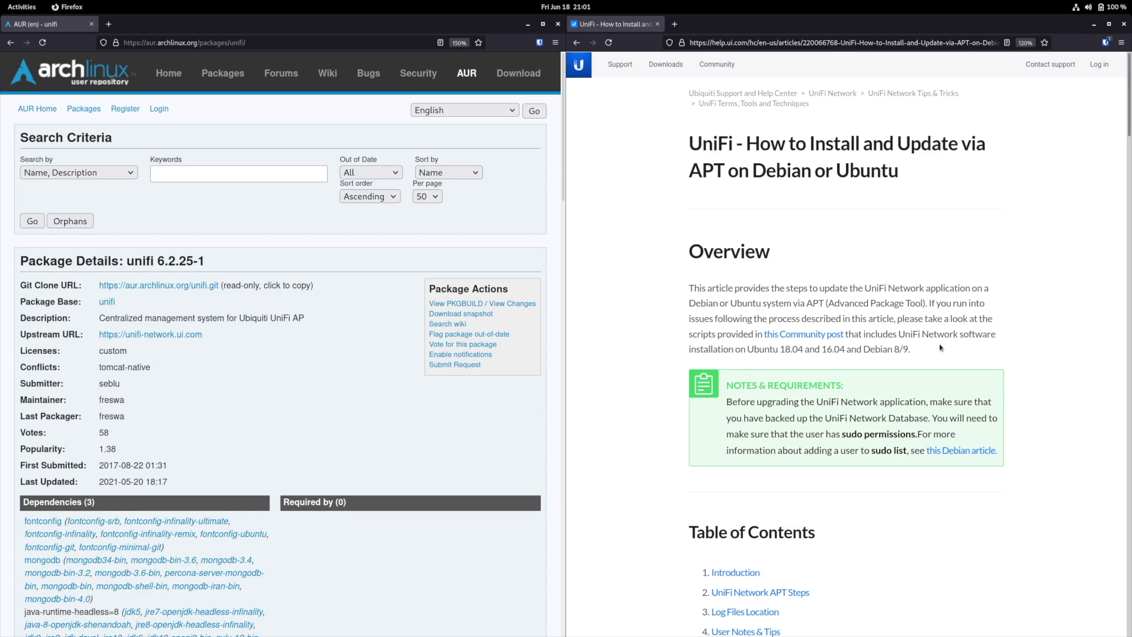
scroll(955, 378, down, 8)
scroll(578, 215, up, 8)
scroll(955, 377, down, 8)
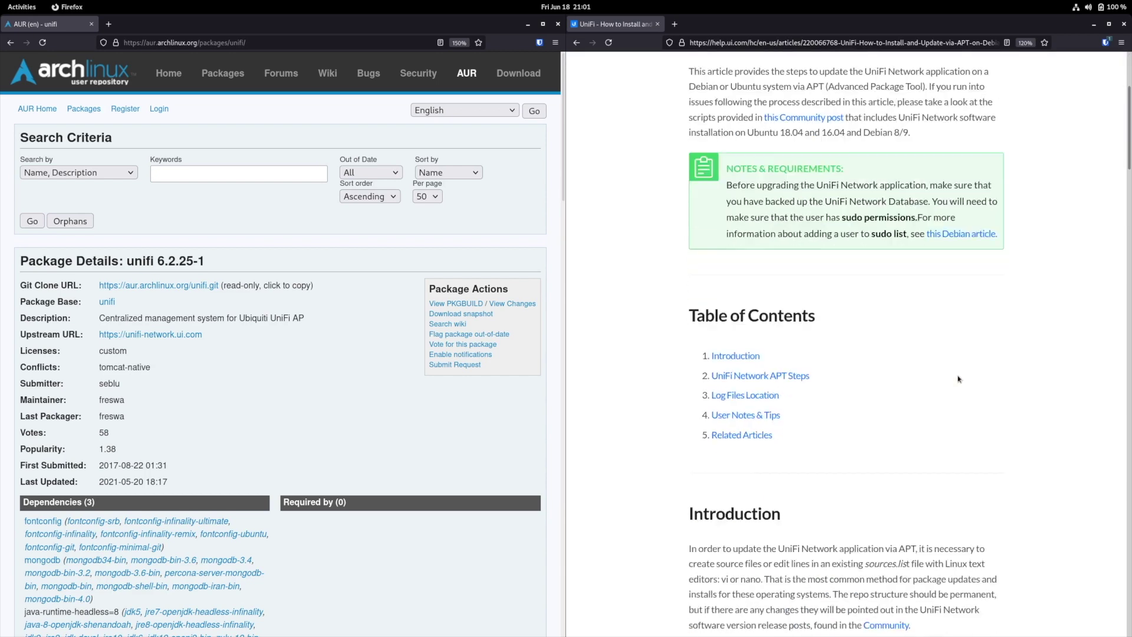
scroll(613, 256, up, 10)
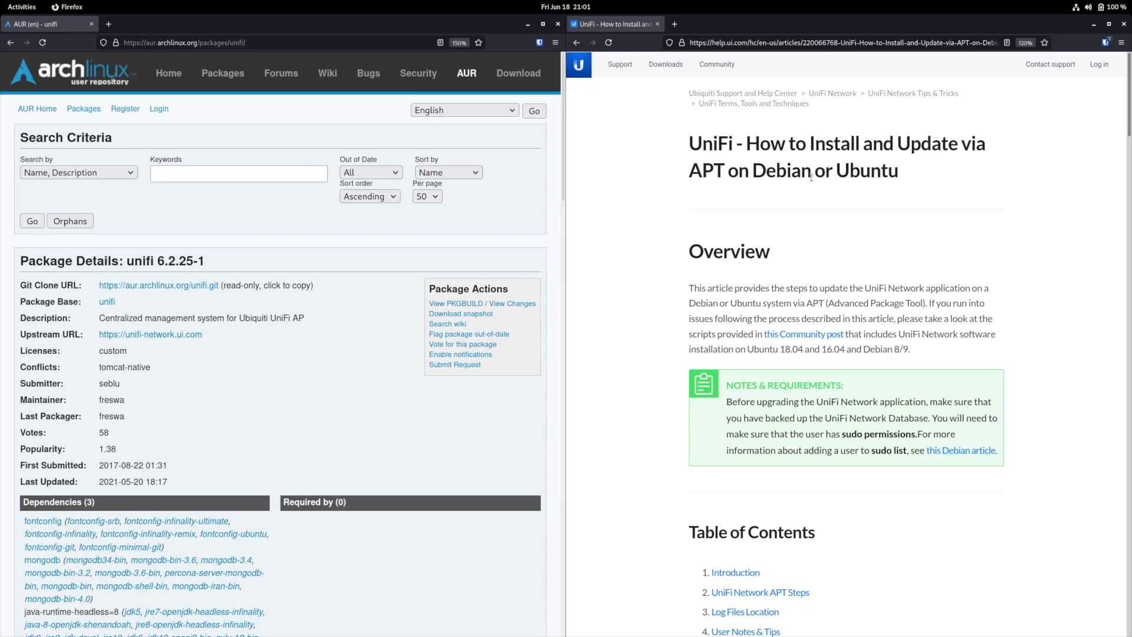
scroll(944, 353, down, 6)
scroll(958, 378, down, 2)
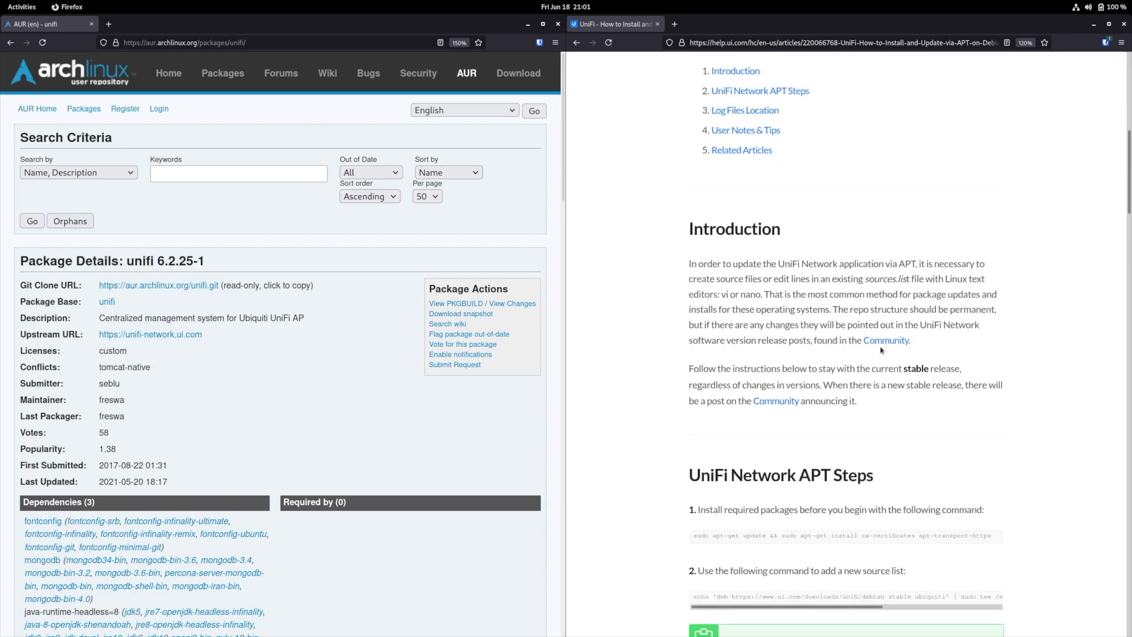
scroll(576, 213, up, 8)
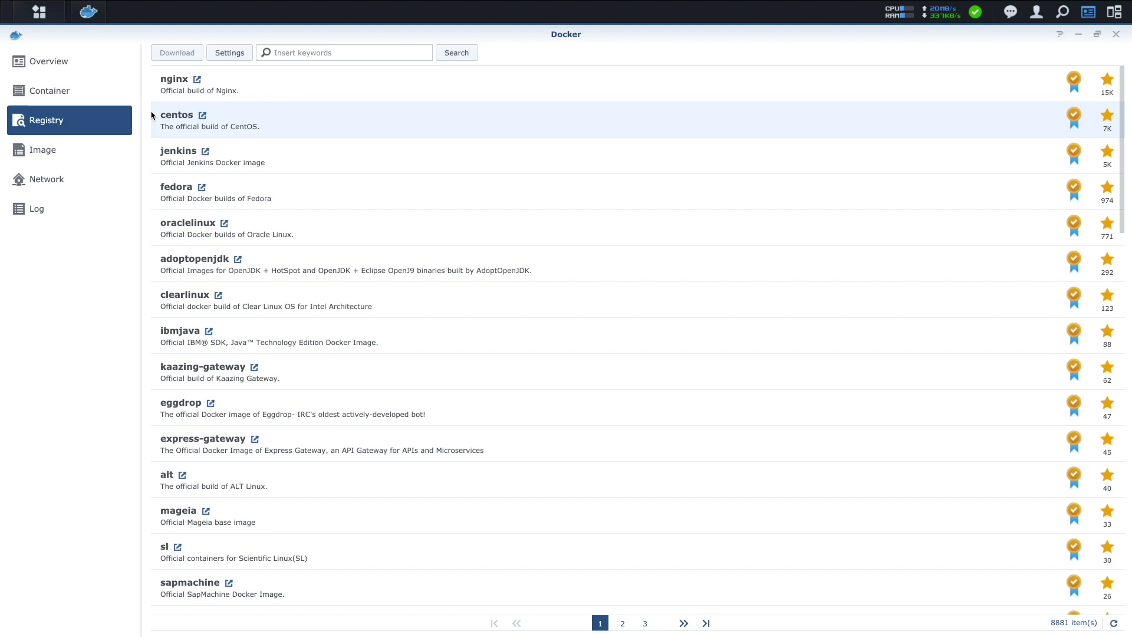
Search the Docker registry for 'uni' and pick the jacobalberty/unifi image
click(339, 53)
text(unifi)
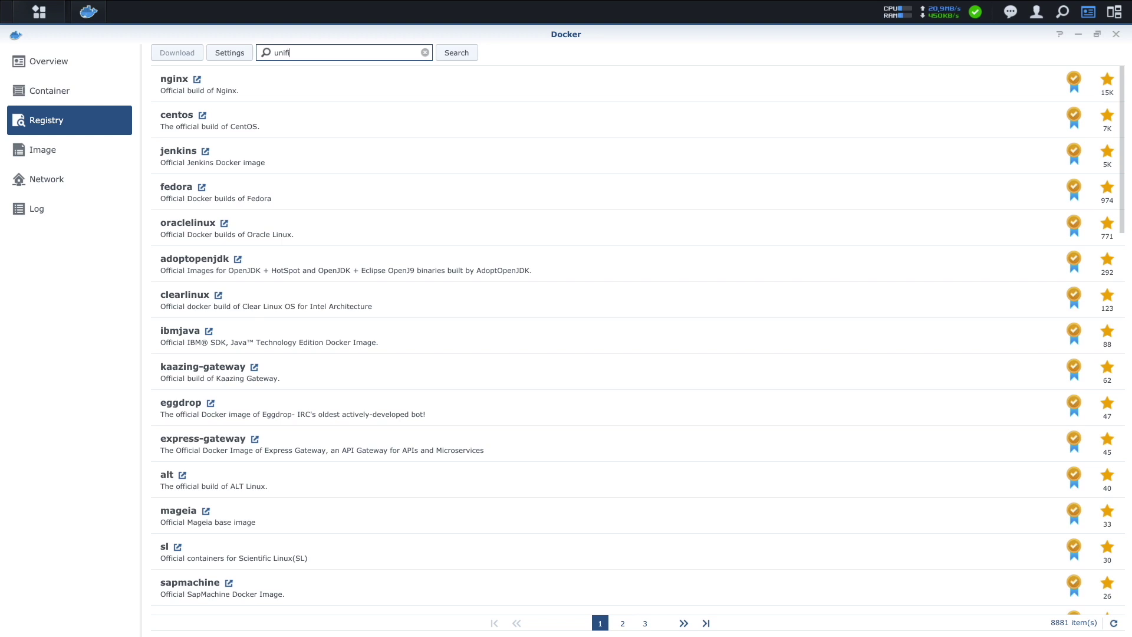
key(Return)
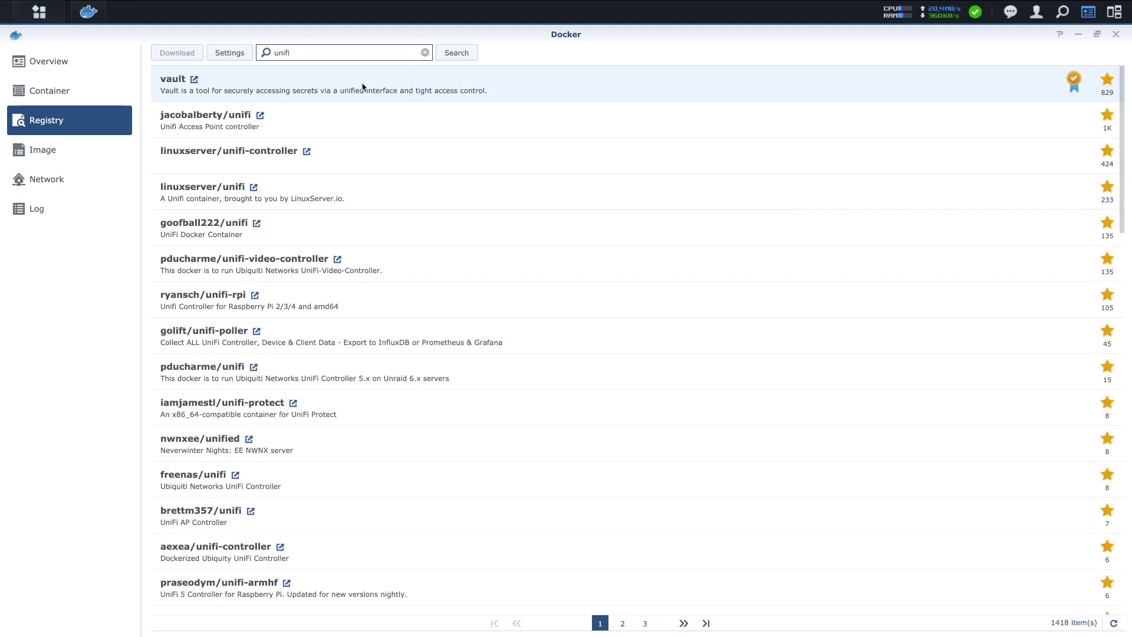
click(314, 123)
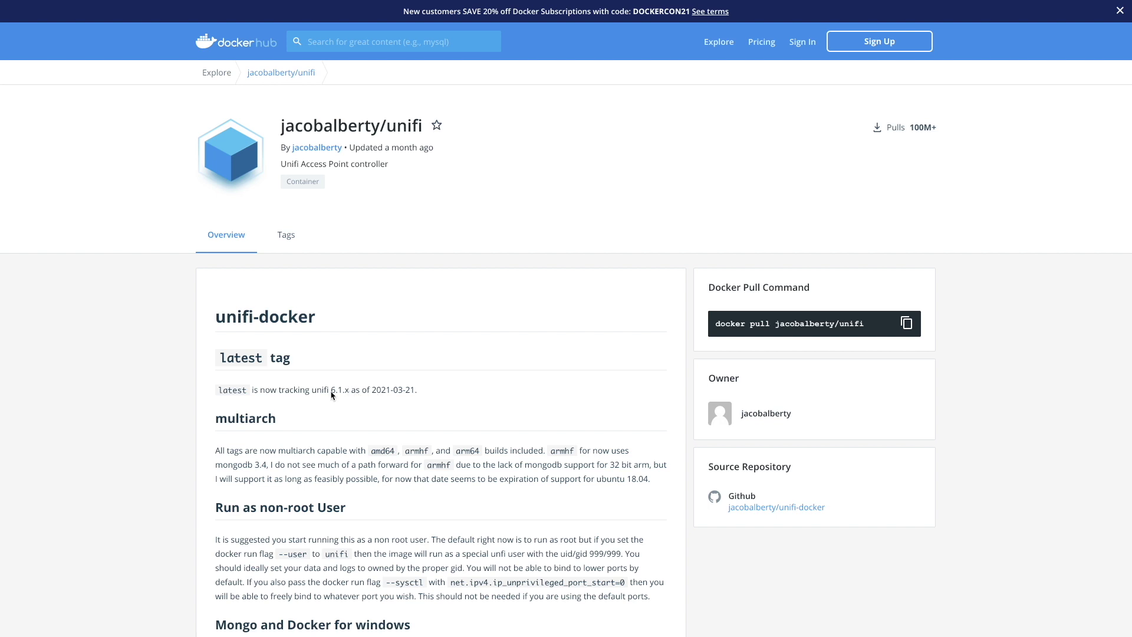
Select the '6.1' version noted for the jacobalberty/unifi latest tag
drag(329, 395, 346, 395)
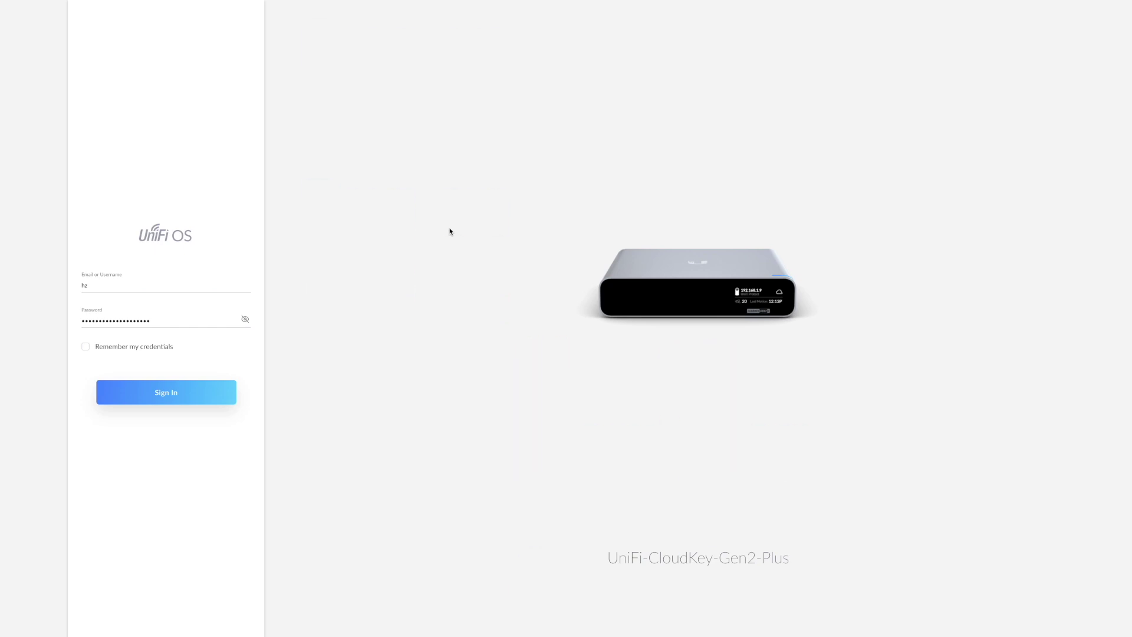
Sign in on the UniFi OS login page of the UniFi-CloudKey-Gen2-Plus
click(160, 398)
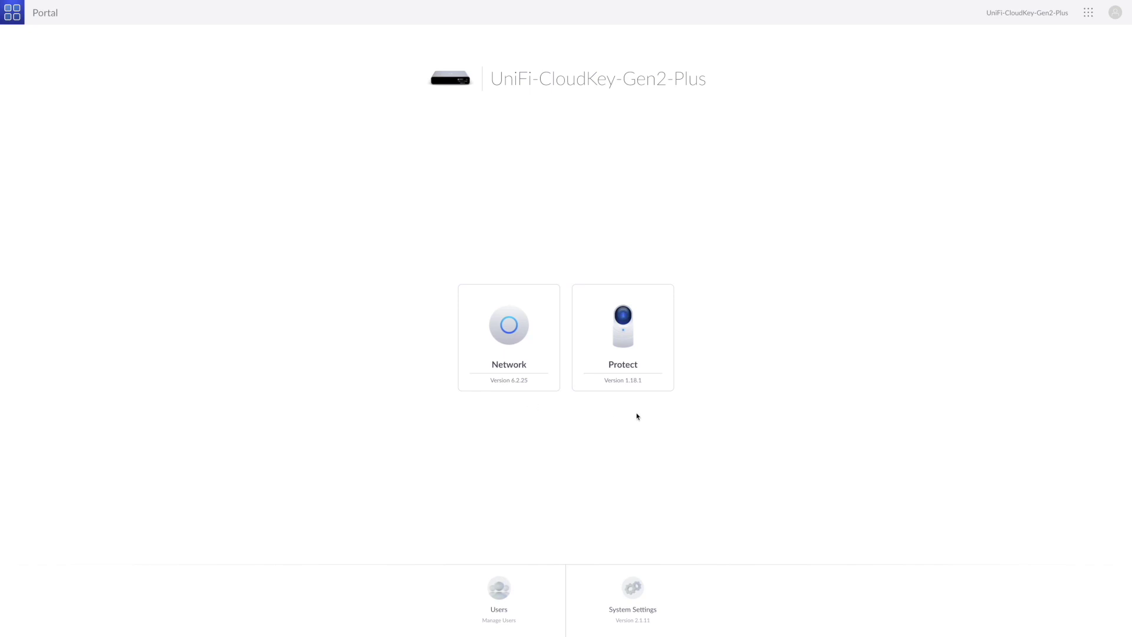
Open the Network app and go to its Devices list
click(513, 331)
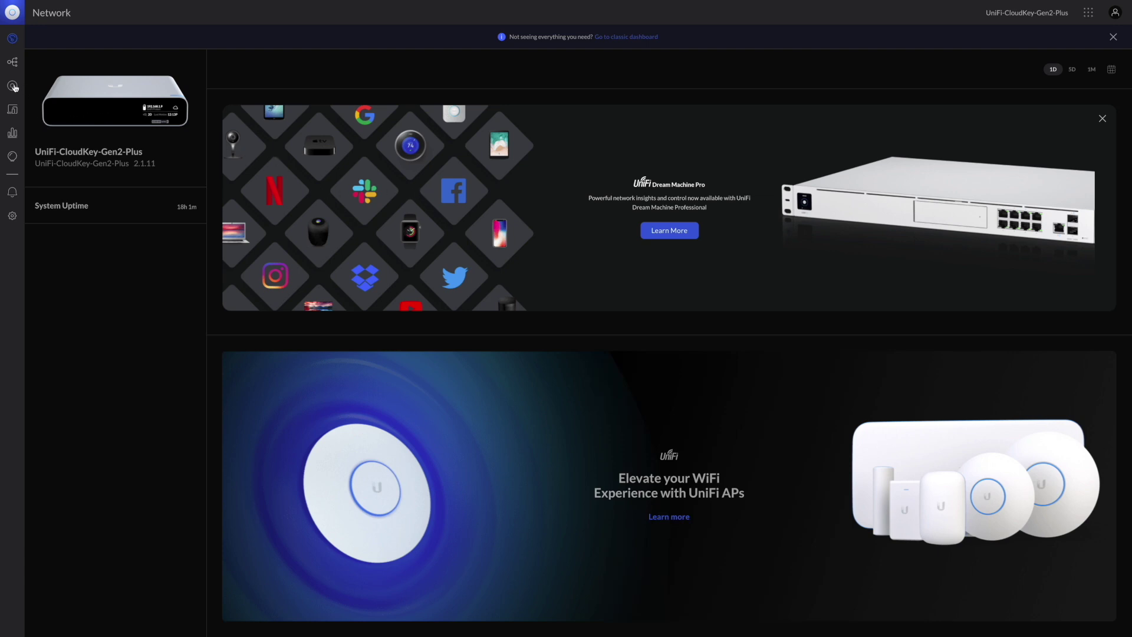
click(12, 86)
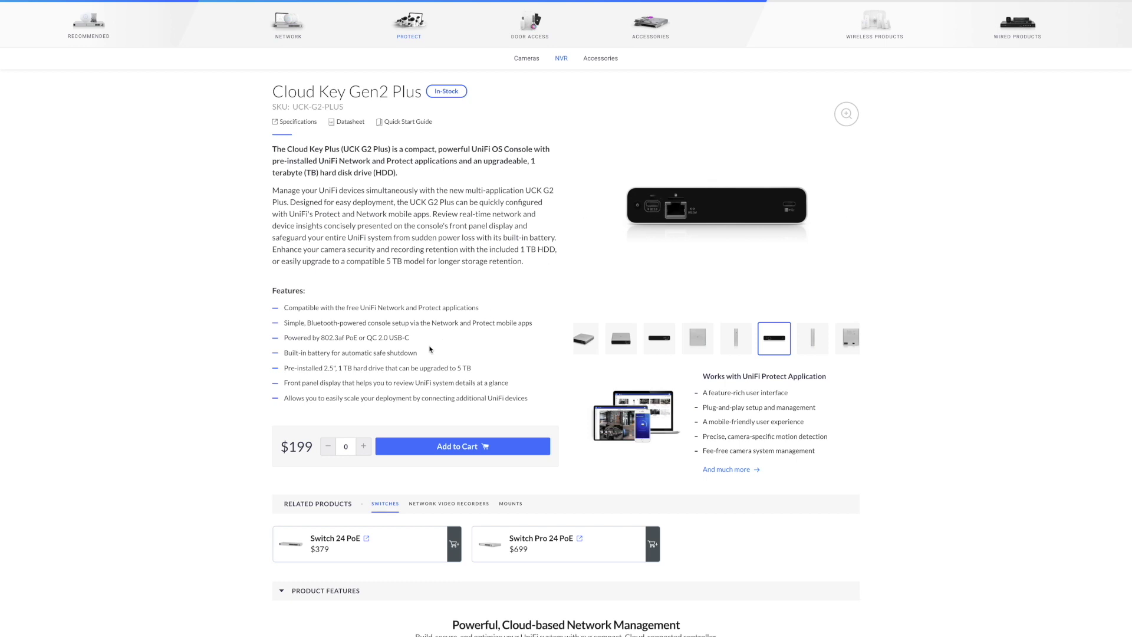
Highlight 'QC 2.0 USB-C' in the Cloud Key Gen2 Plus 'Powered by' line
drag(366, 339, 417, 343)
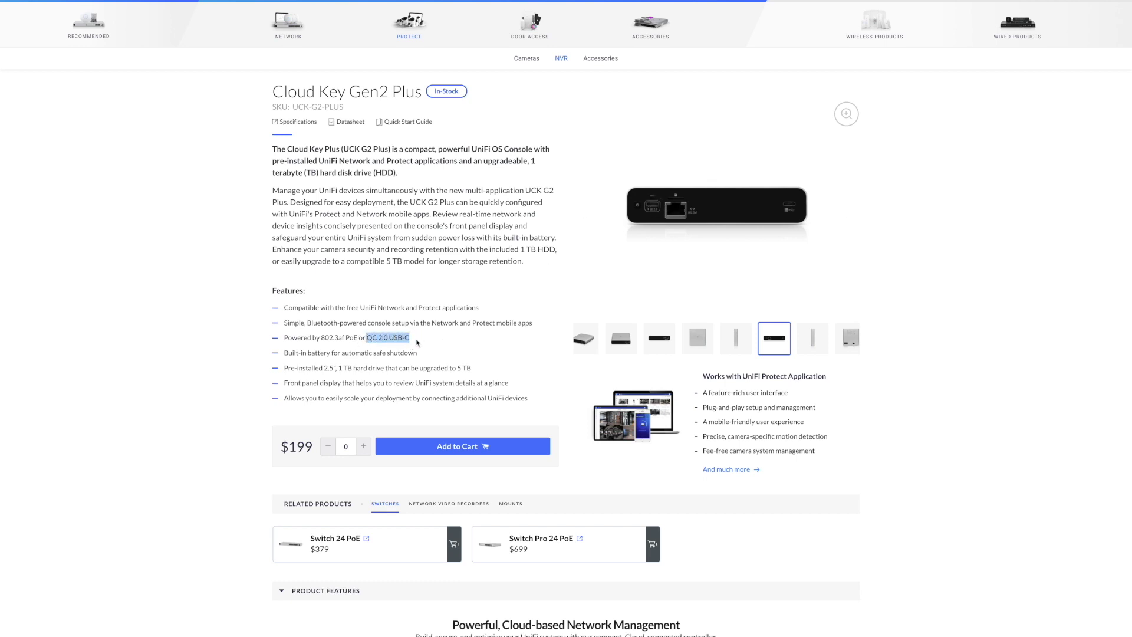